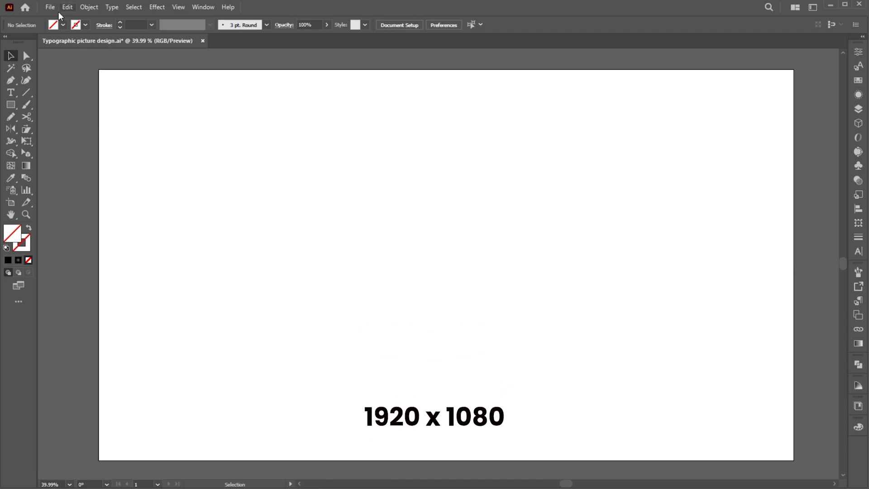
Pick the Rectangle Tool from the toolbar
click(9, 108)
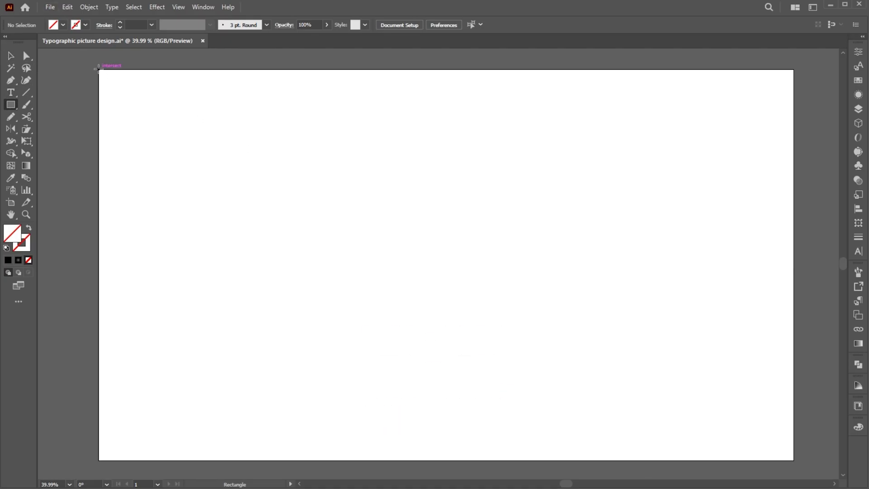
Draw an artboard-sized rectangle filled with a grey-to-black radial gradient, midpoint shifted to darken it
drag(98, 69, 793, 460)
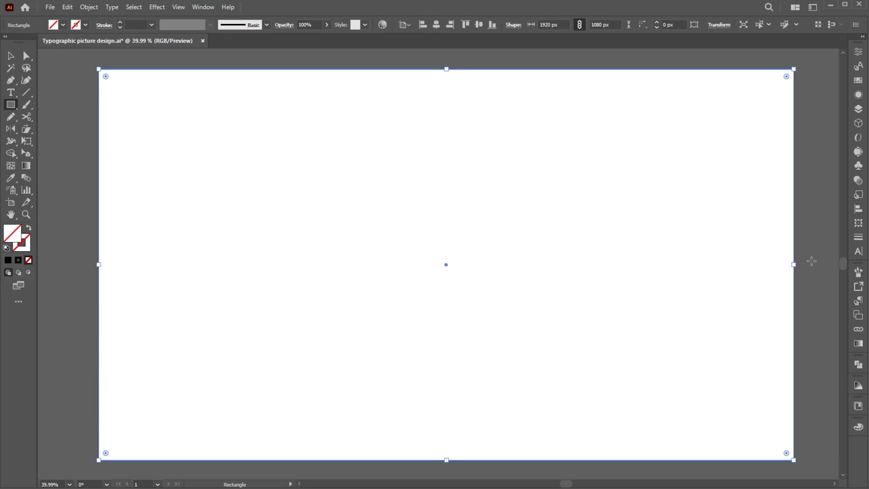
click(858, 343)
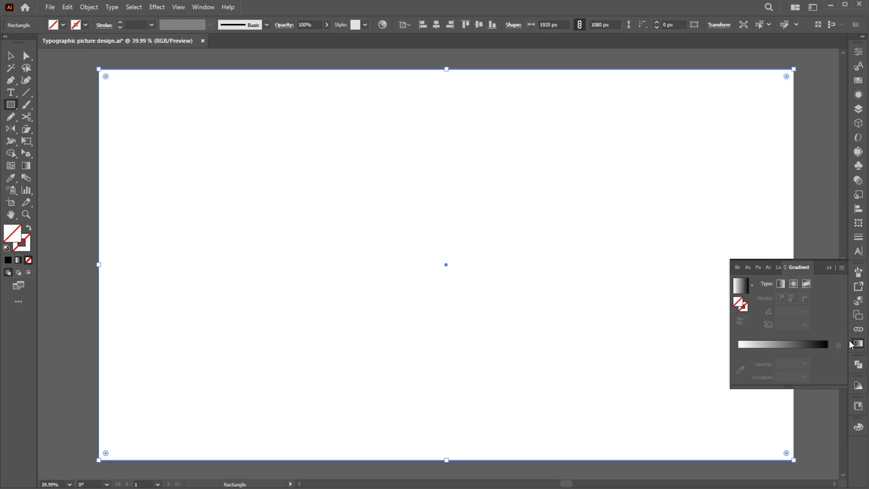
click(740, 290)
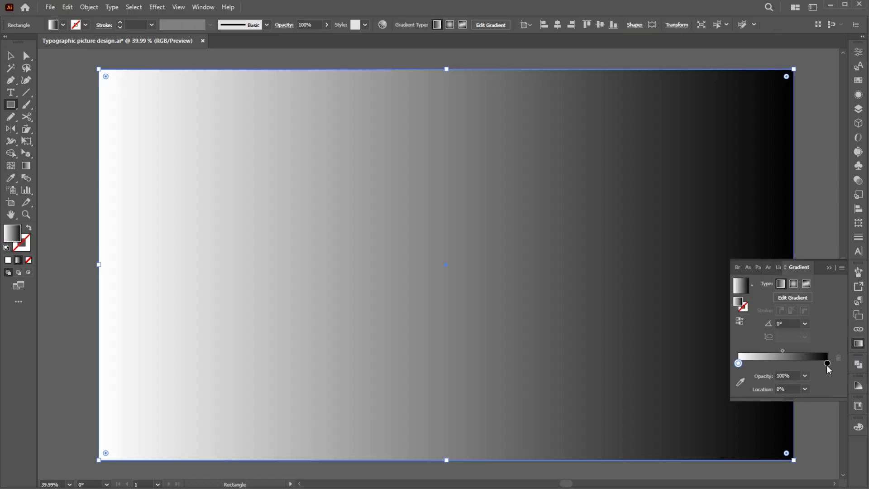
double_click(738, 363)
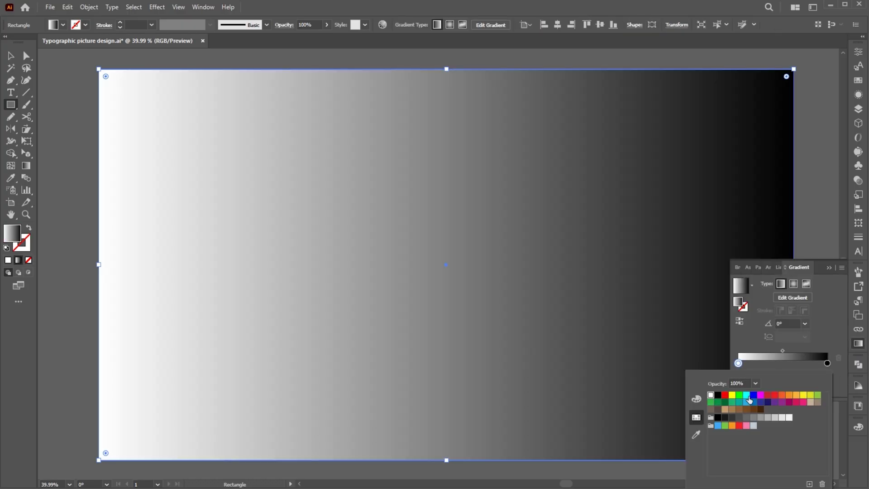
click(753, 417)
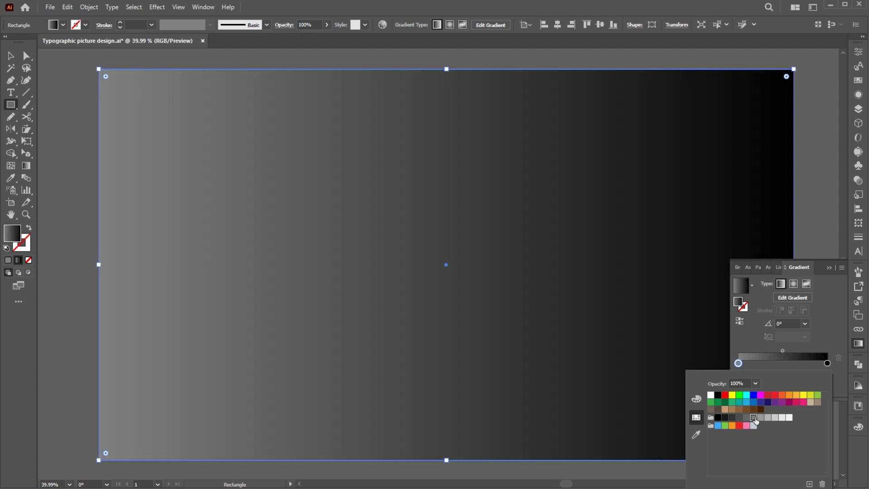
click(793, 284)
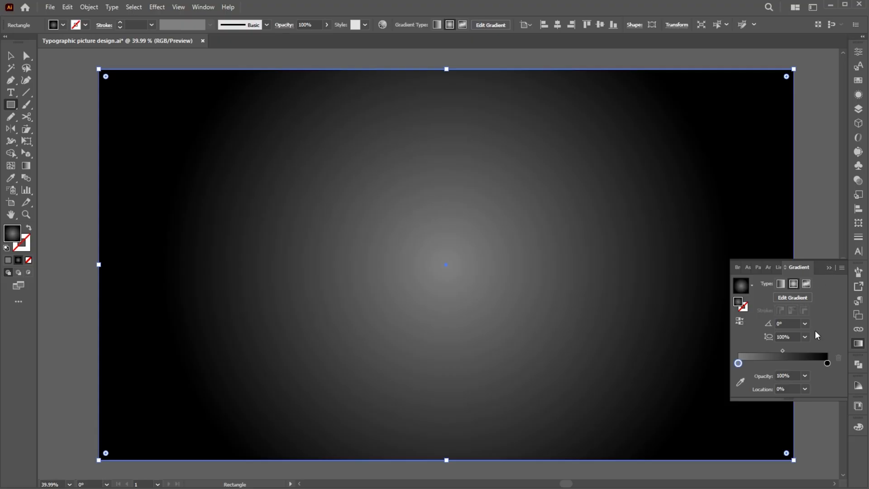
drag(783, 350, 776, 350)
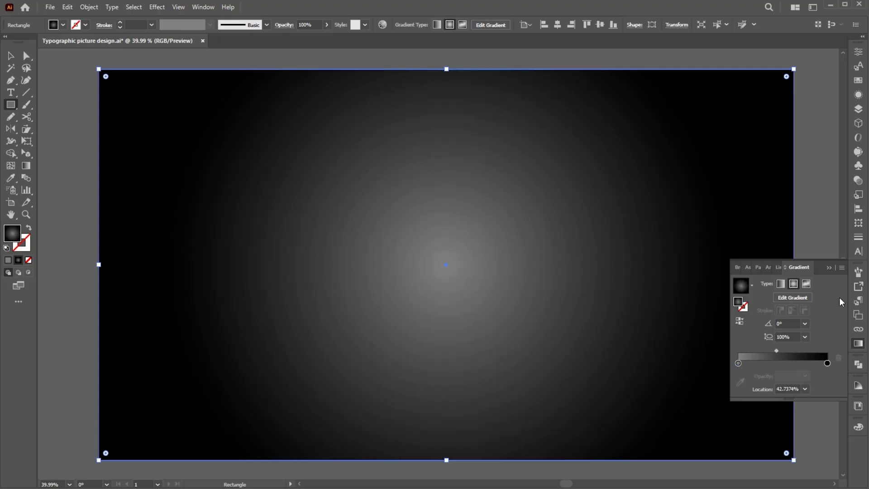
click(828, 268)
Lock the background rectangle in place via Object > Lock > Selection
key(v)
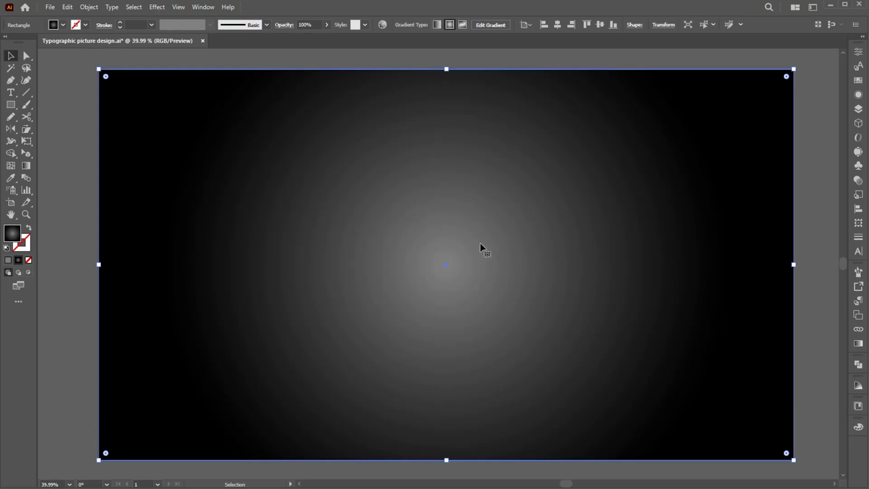
click(90, 8)
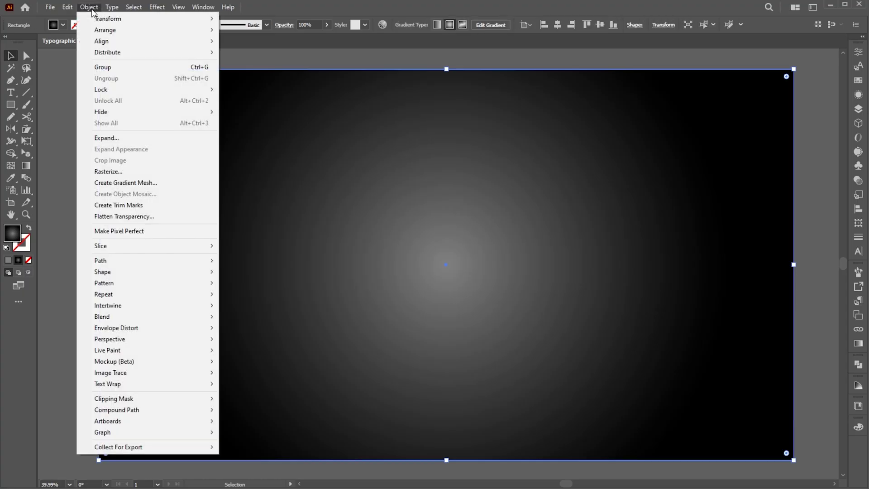
mouse_move(105, 91)
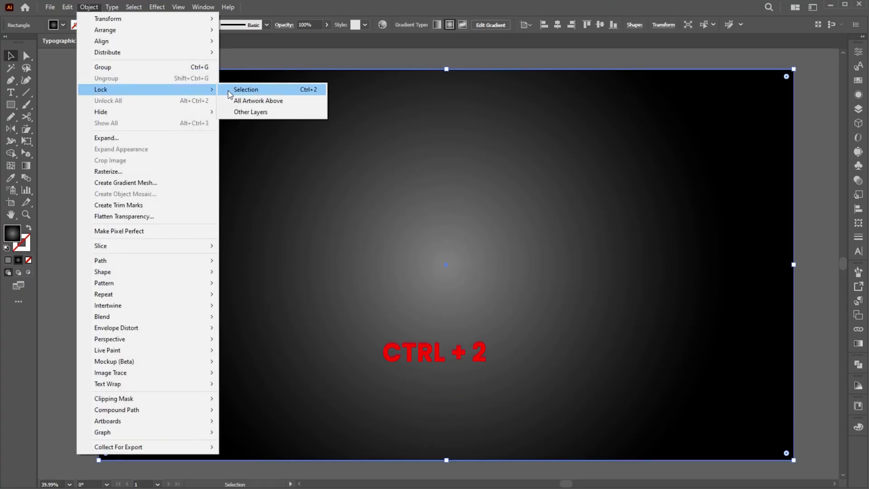
click(244, 90)
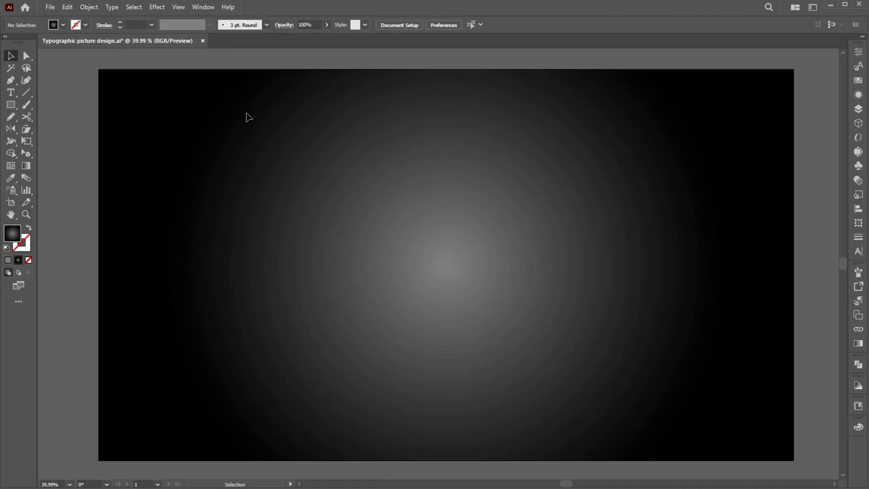
Type MDESIGNS at 100 pt on the artboard and enlarge it
click(11, 92)
click(348, 208)
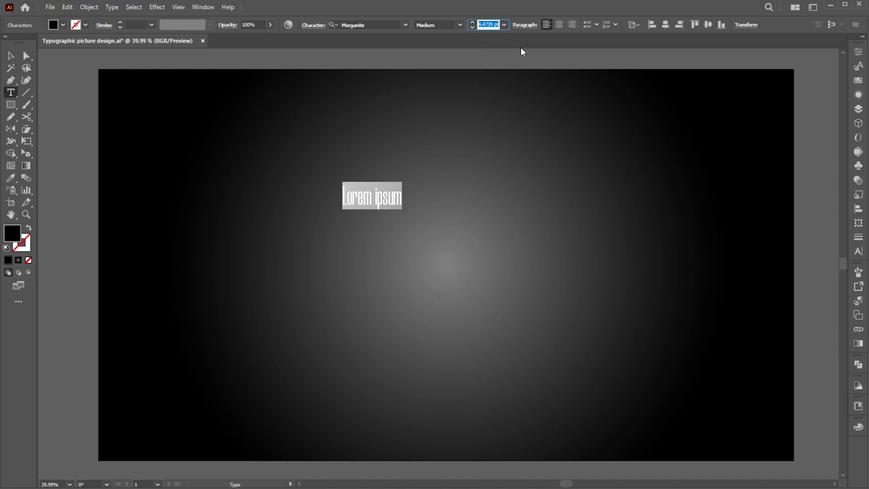
text(100)
key(Return)
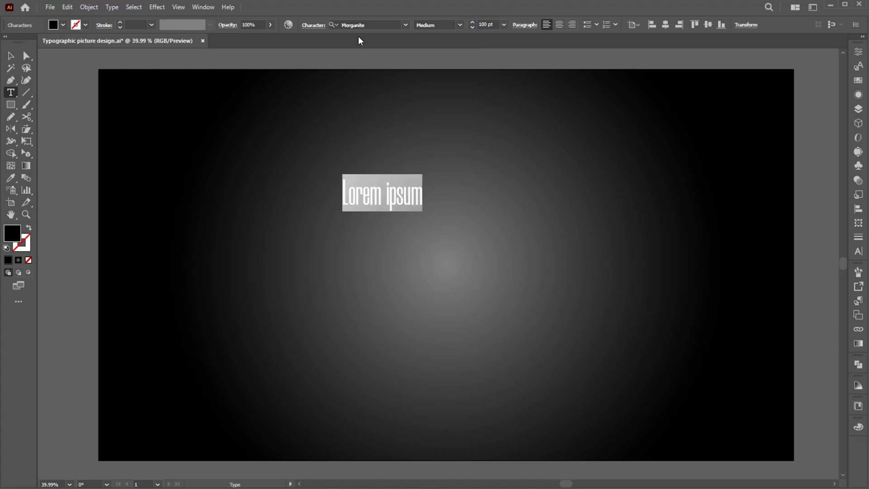
text(M)
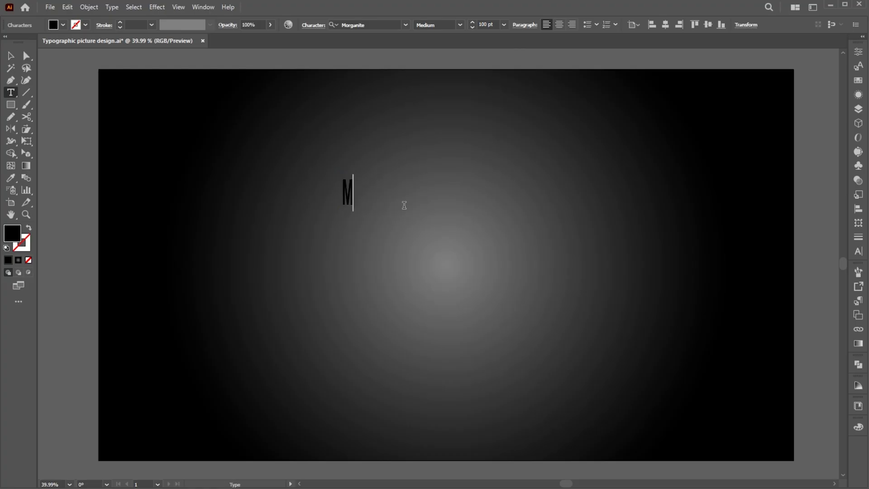
text(DESIGNS)
key(Escape)
drag(410, 213, 474, 257)
Set MDESIGNS in the Nagasaki font with tracking 10
click(370, 25)
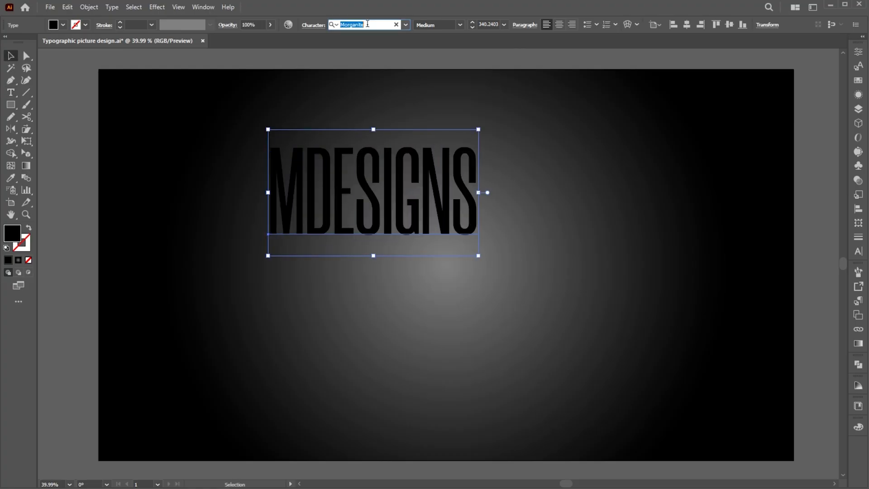
text(NAGA)
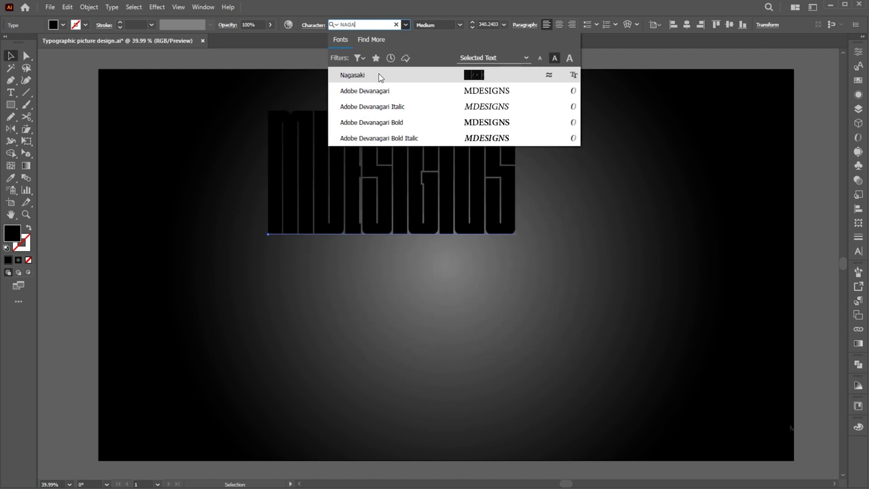
click(376, 75)
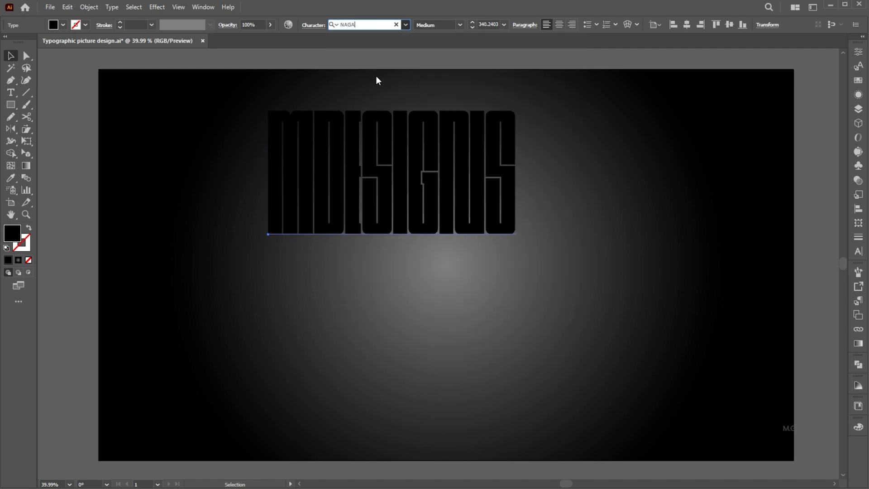
click(858, 252)
click(820, 106)
text(10)
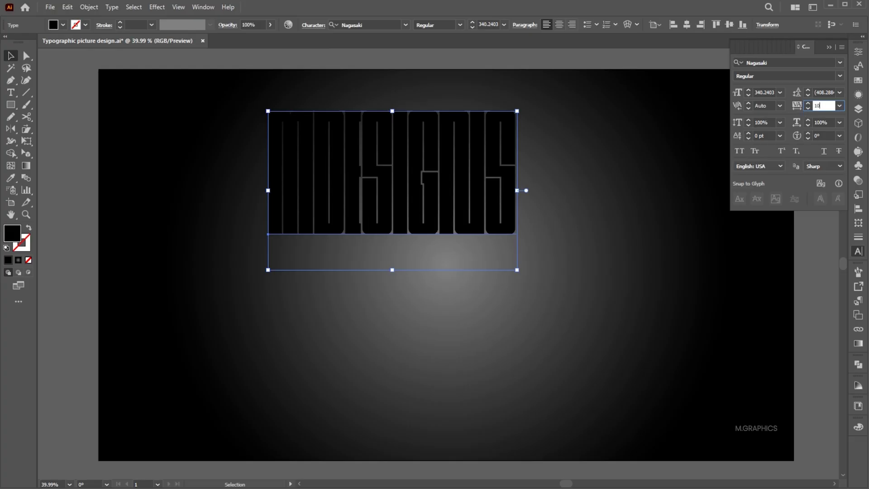
key(Return)
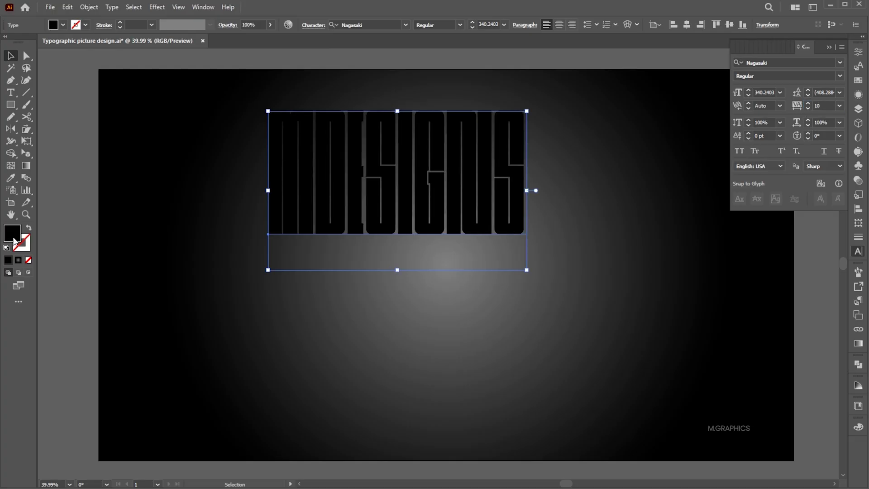
Give the MDESIGNS text a pure white fill
double_click(13, 233)
click(523, 116)
click(508, 101)
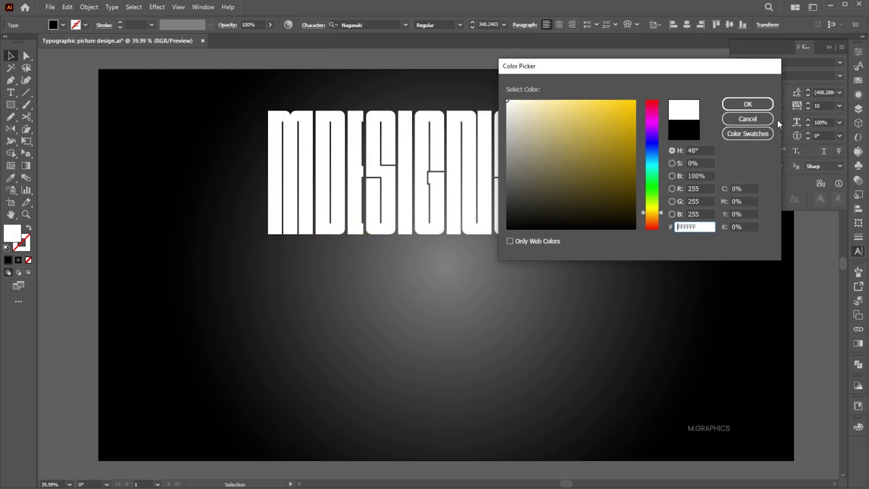
click(747, 104)
click(827, 48)
Centre MDESIGNS horizontally in the upper half and scale it to size
drag(435, 219, 477, 250)
click(687, 24)
drag(514, 210, 514, 213)
mouse_move(583, 219)
mouse_down()
mouse_move(545, 222)
mouse_move(598, 218)
mouse_up()
drag(598, 127, 592, 130)
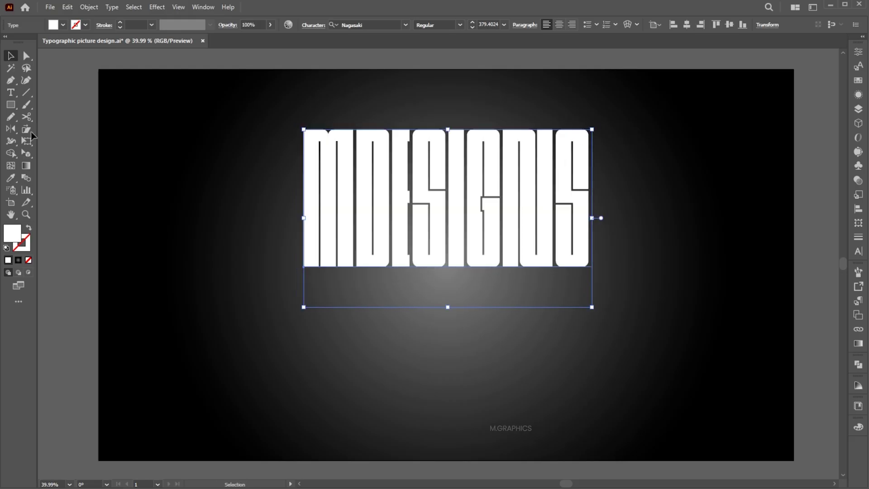
drag(11, 128, 59, 137)
Make a horizontally flipped copy of MDESIGNS below the original and convert it to outlines
key(Return)
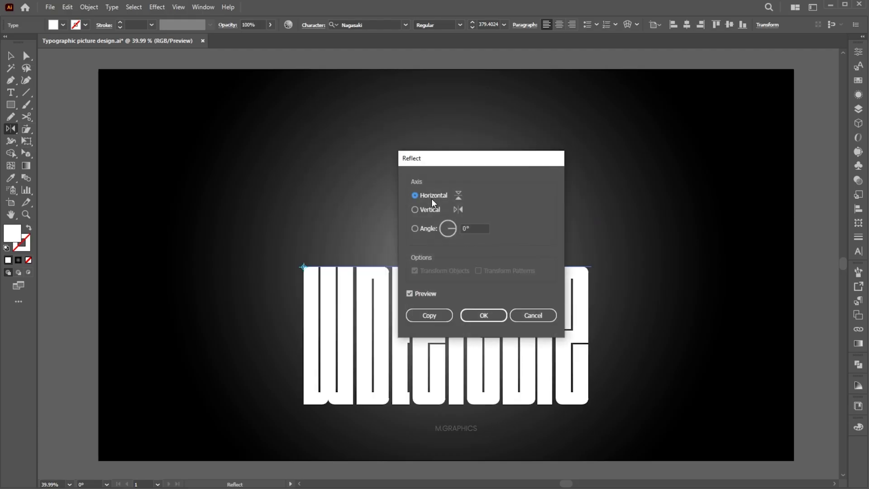
click(446, 314)
key(v)
right_click(445, 313)
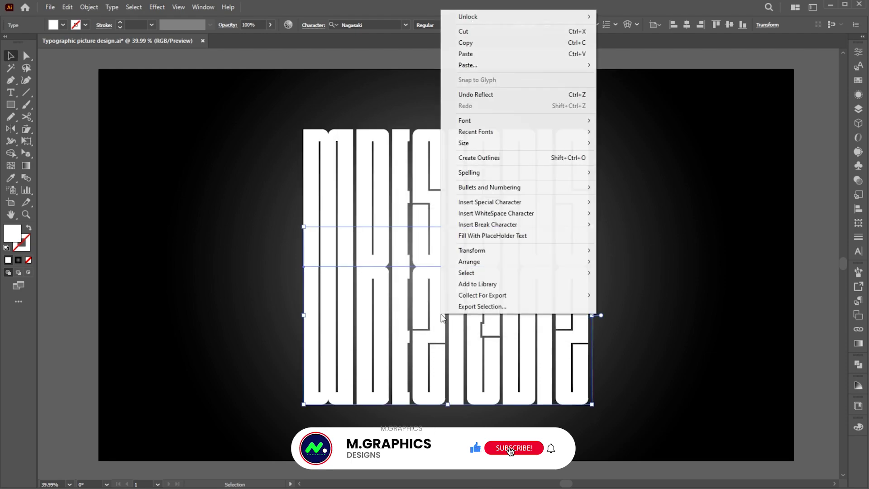
click(475, 158)
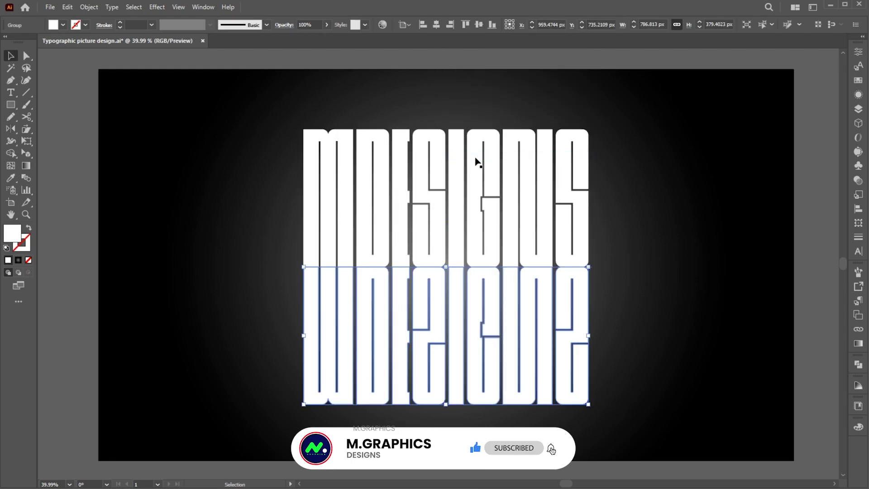
Perspective-distort the outlined copy so its bottom splays outward like a floor
key(e)
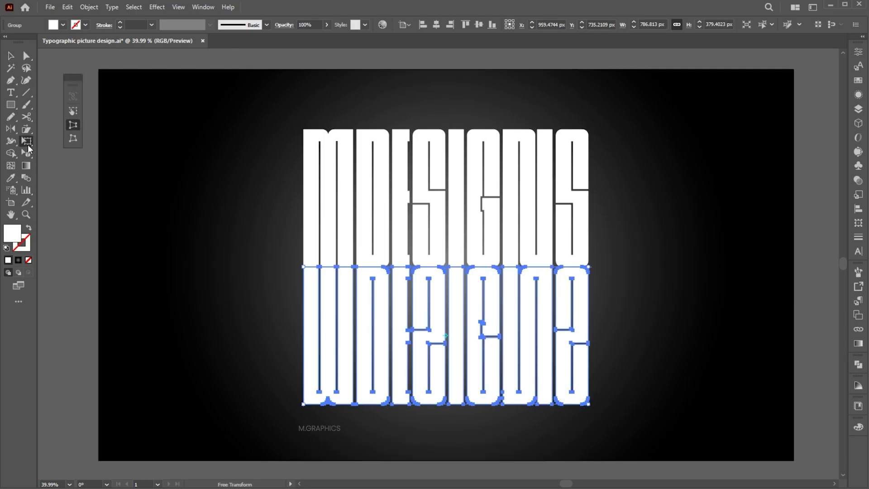
click(74, 126)
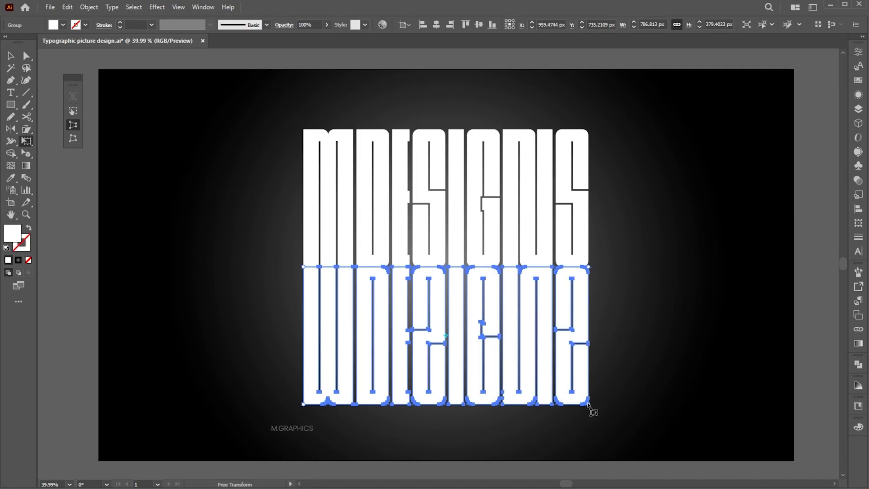
drag(588, 404, 765, 396)
key(v)
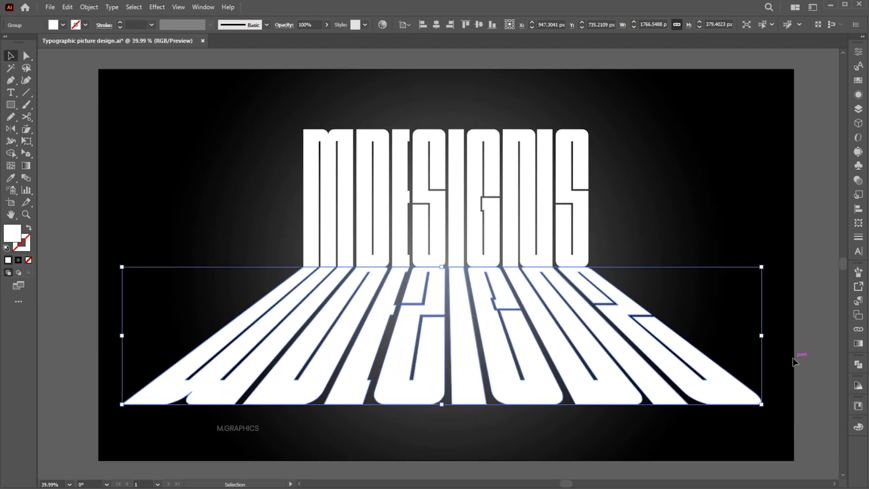
click(792, 357)
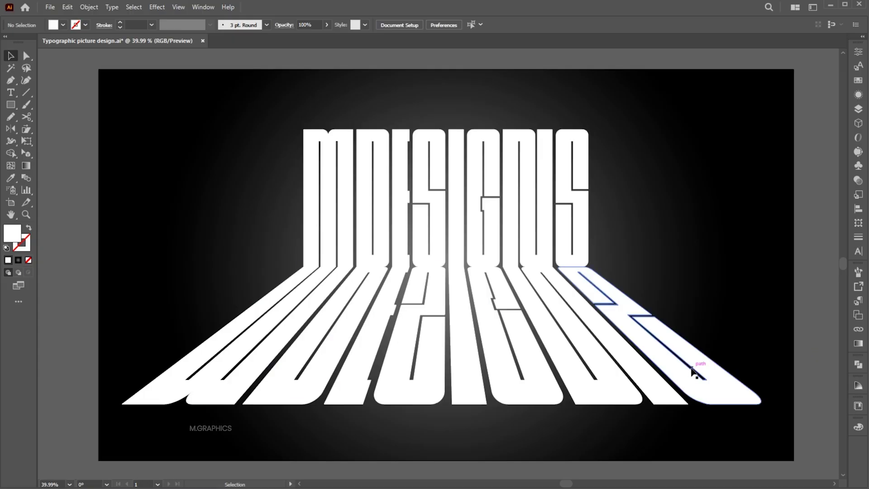
click(602, 302)
Apply the White, Black gradient to the floor and turn the dark stop white
click(858, 343)
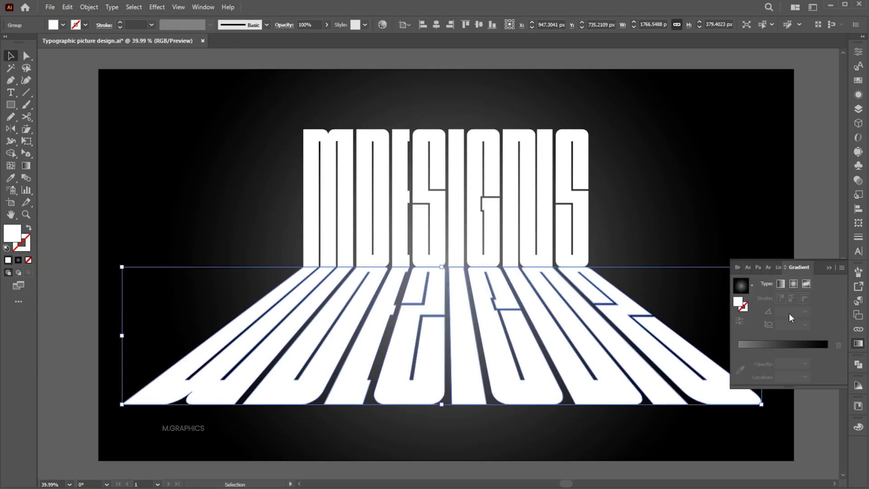
click(752, 285)
drag(749, 317, 748, 303)
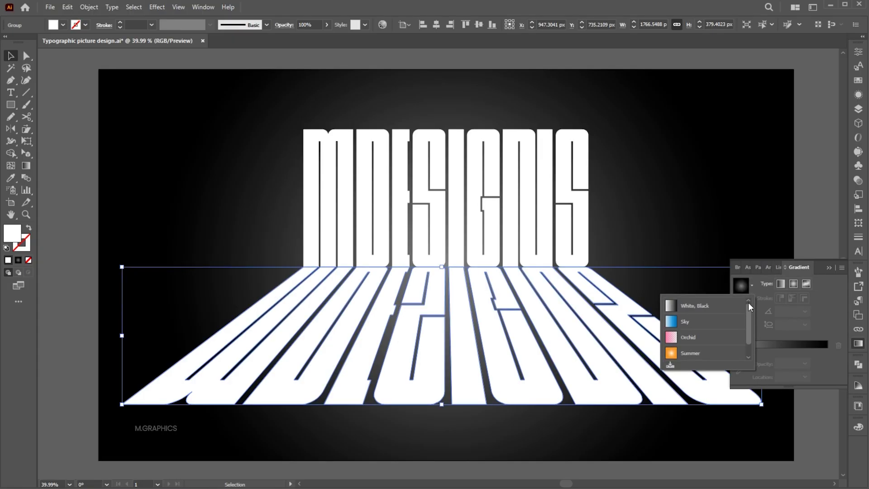
click(733, 302)
double_click(827, 350)
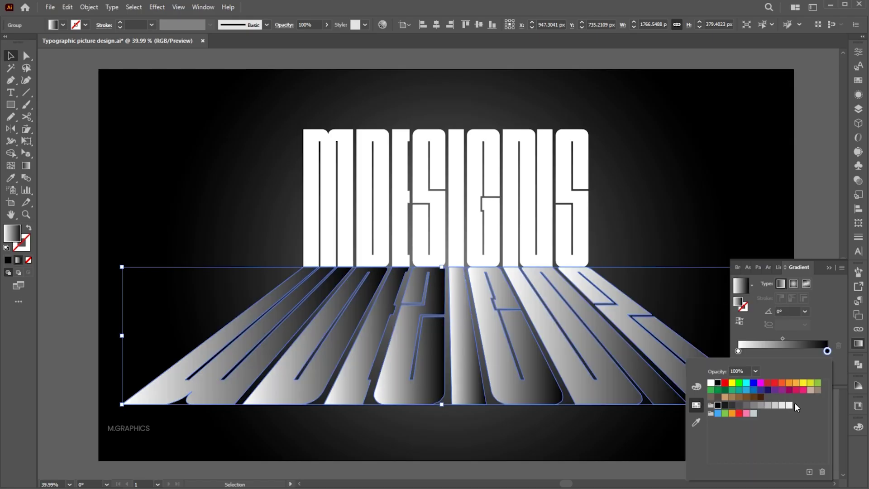
click(710, 383)
click(772, 355)
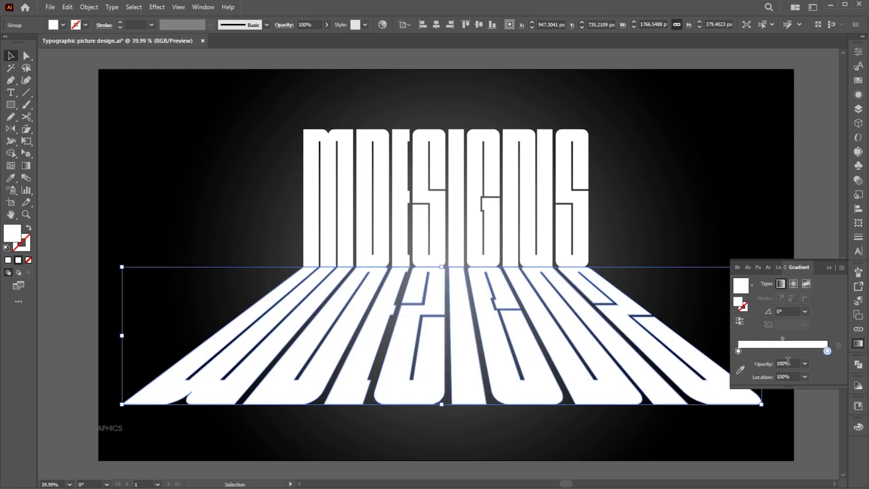
Set the end stop to 0% opacity and run the fade from top to bottom
double_click(788, 363)
text(0)
key(Return)
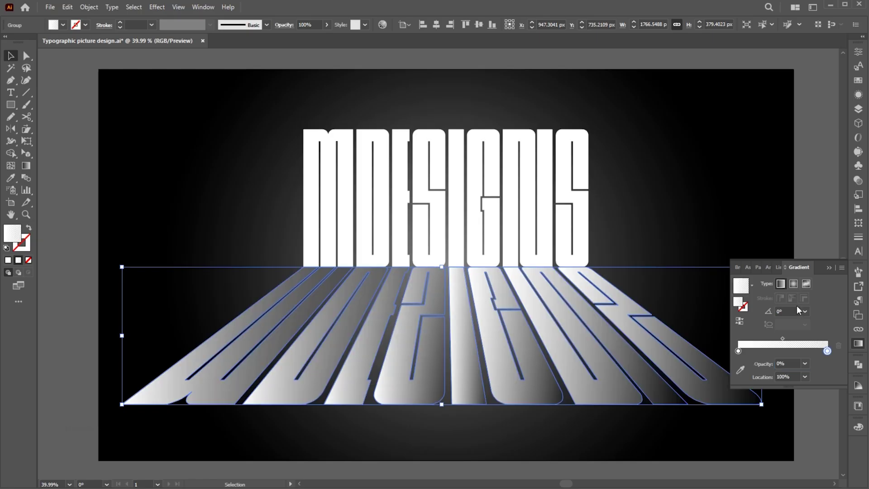
click(829, 267)
key(g)
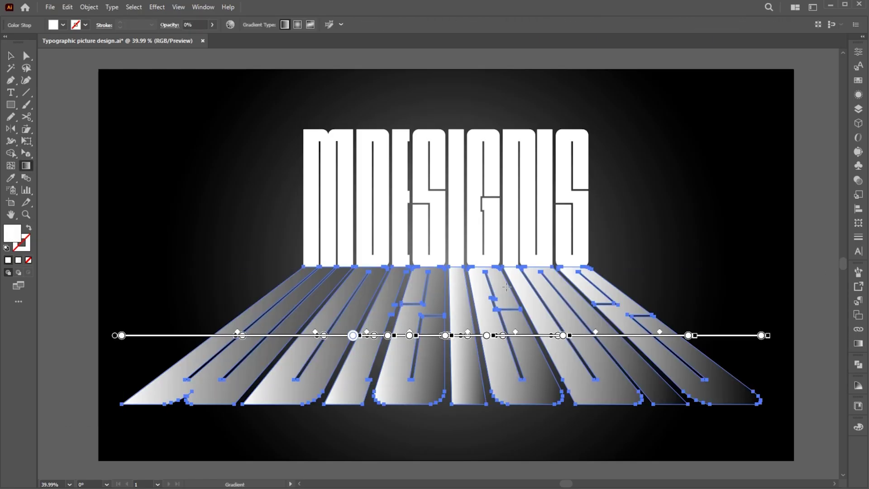
drag(457, 252, 462, 399)
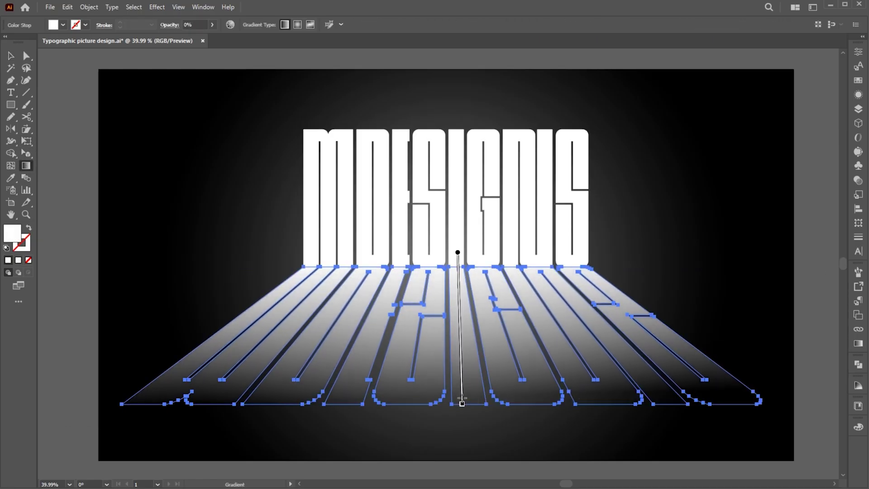
Apply a 1-pixel Gaussian Blur to the perspective shadow
key(v)
click(819, 259)
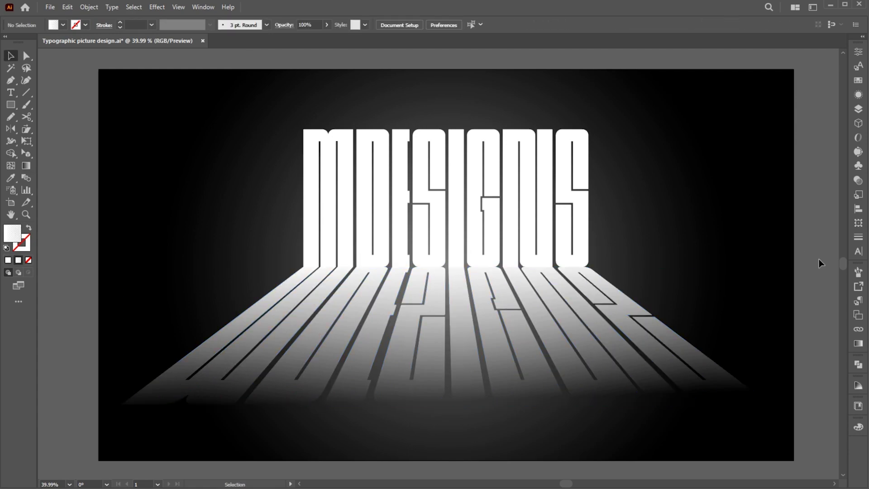
click(495, 291)
click(157, 6)
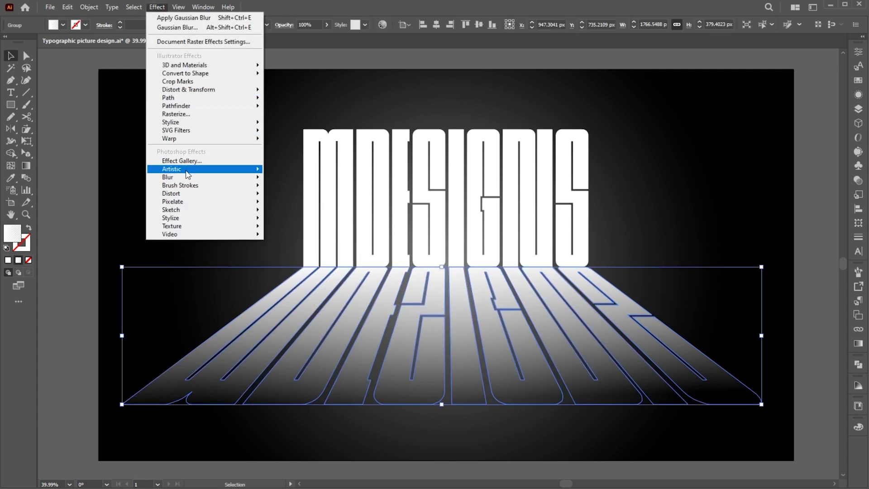
mouse_move(185, 178)
click(292, 179)
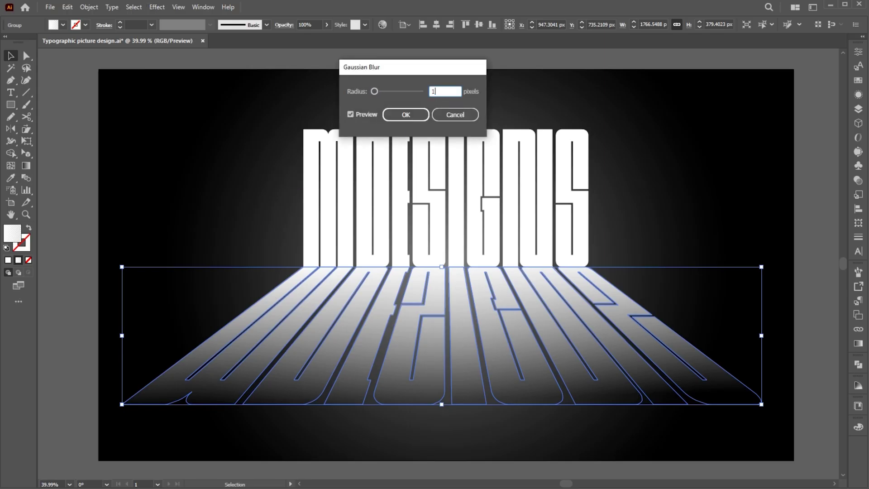
key(Return)
click(561, 63)
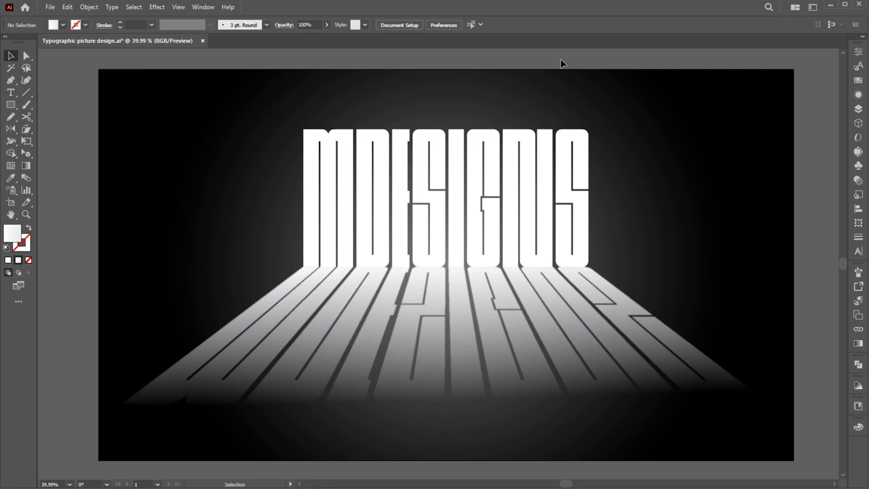
Type the WELCOME heading above MDESIGNS with an FFFFFF white fill
key(t)
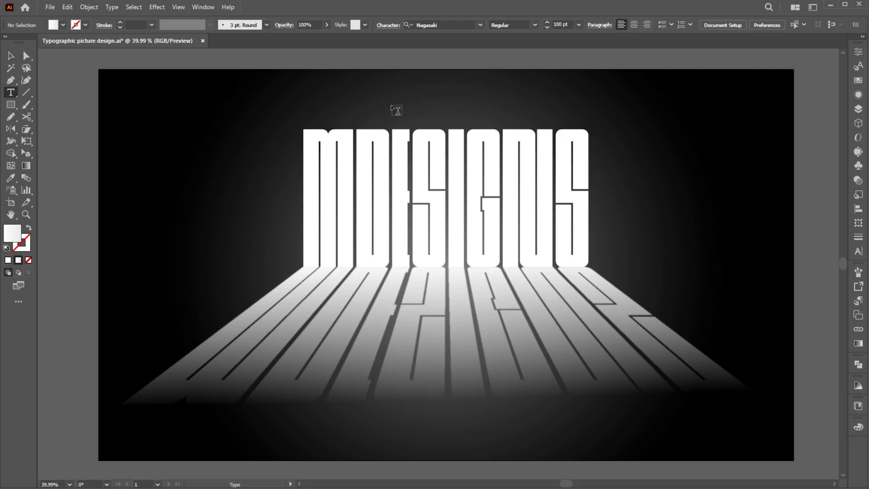
click(466, 110)
text(WE)
text( ARE)
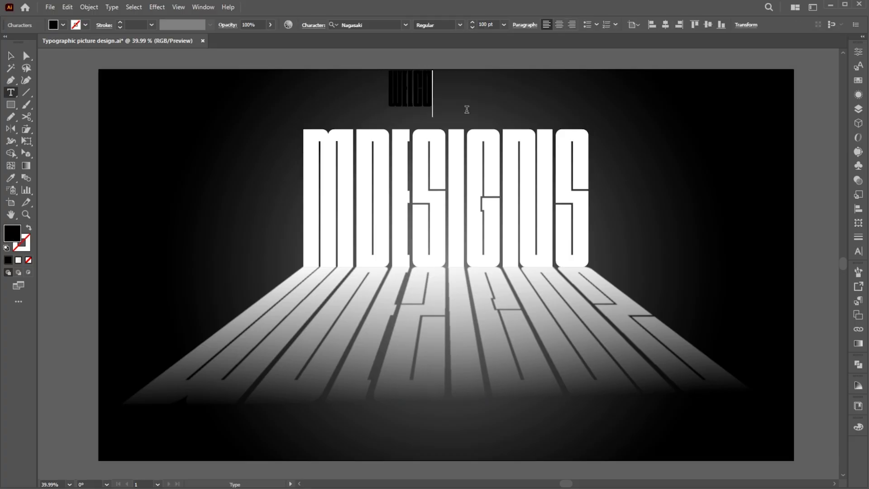
key(Escape)
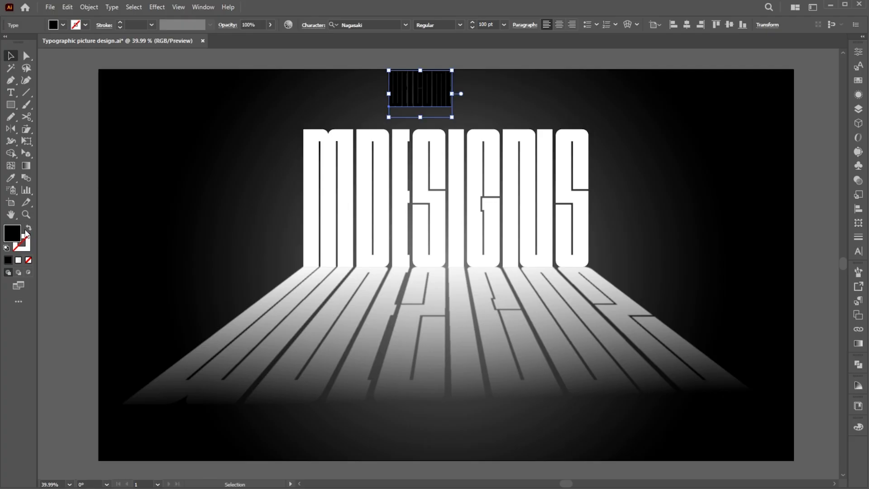
double_click(18, 236)
text(FFFFFF)
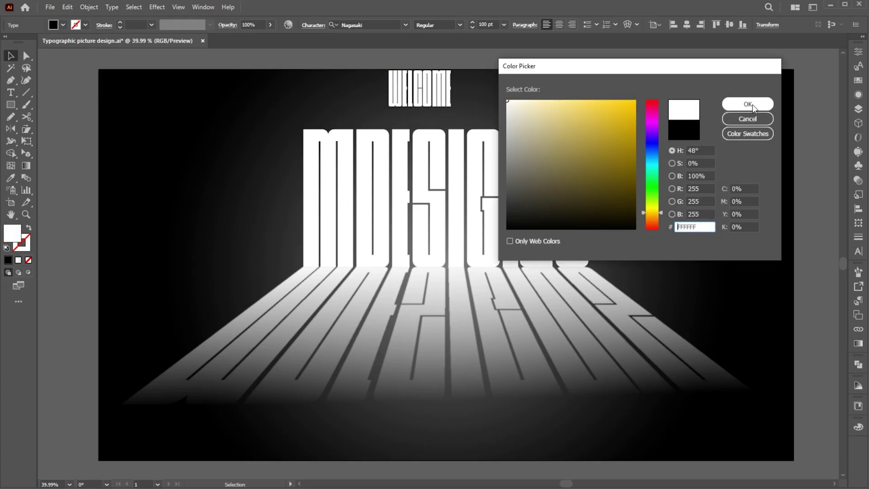
click(745, 105)
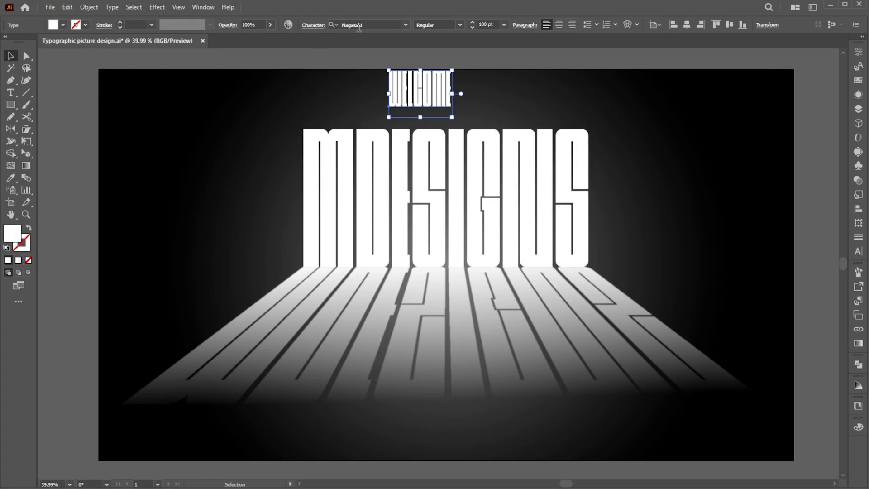
Set the heading in Asem Kandis and change it to Title Case
click(359, 26)
text(ASEM)
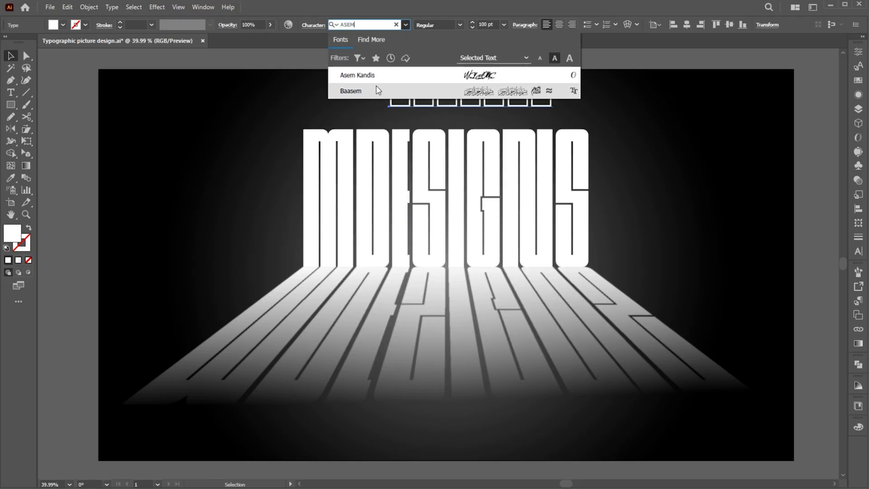
click(373, 73)
click(116, 7)
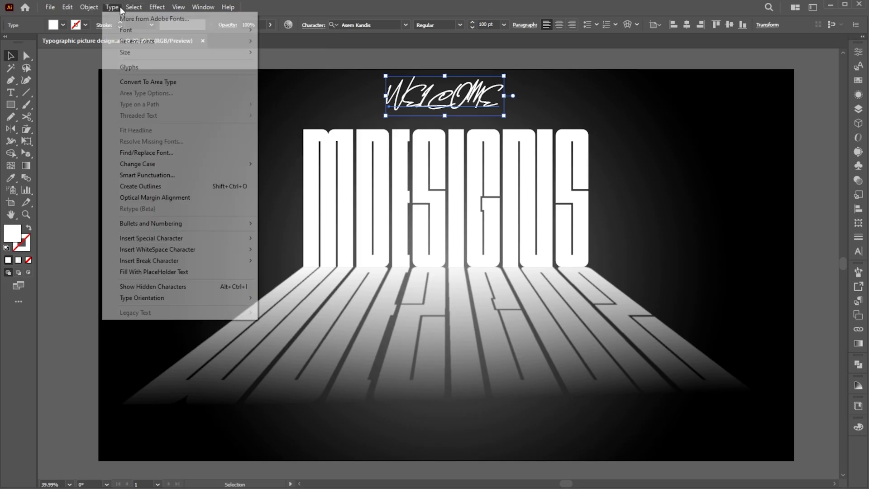
mouse_move(147, 165)
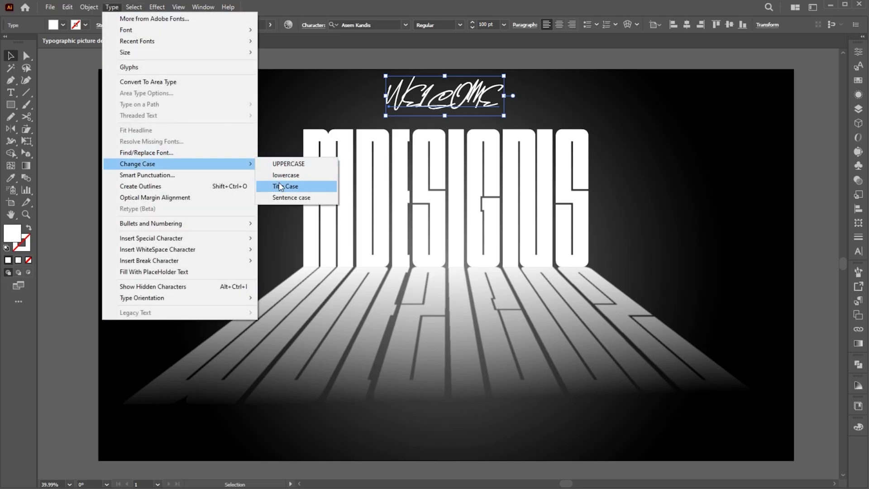
click(283, 186)
Scale Welcome down, centre it horizontally, and drag a copy below the shadow
drag(475, 76, 479, 98)
click(685, 26)
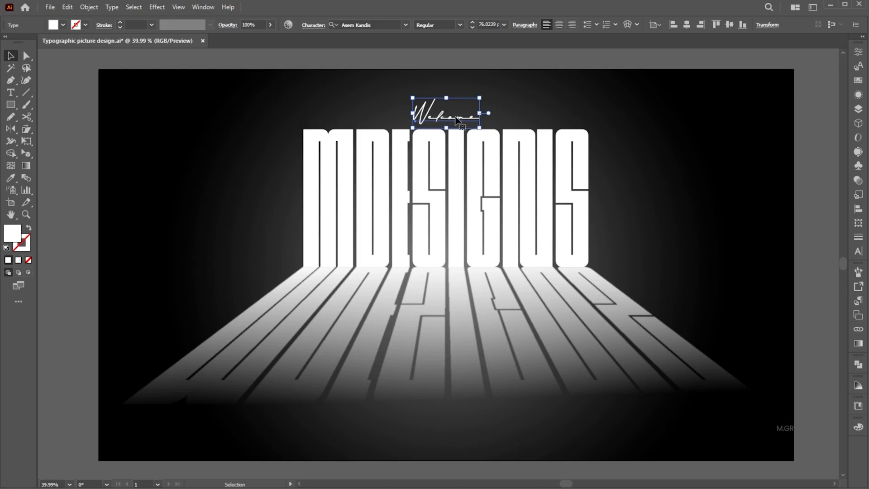
drag(456, 120, 456, 407)
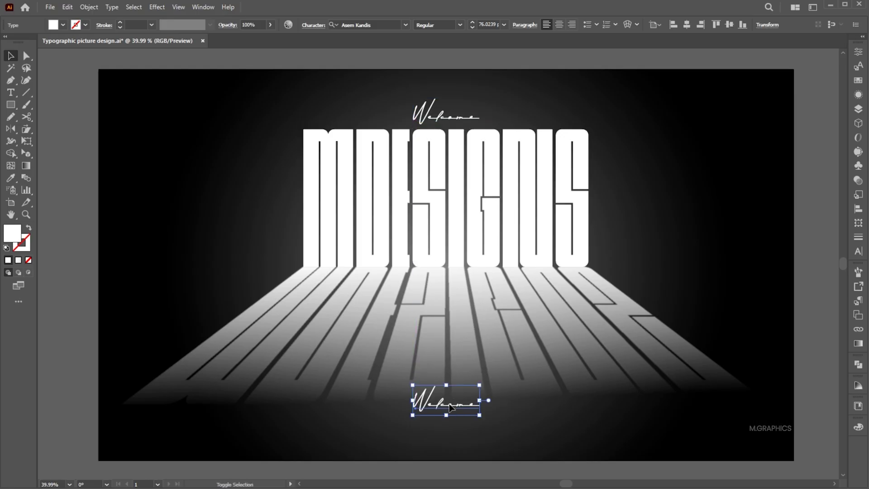
Replace the copied Welcome text with 'creative designs'
double_click(456, 404)
key(ctrl+a)
text(c)
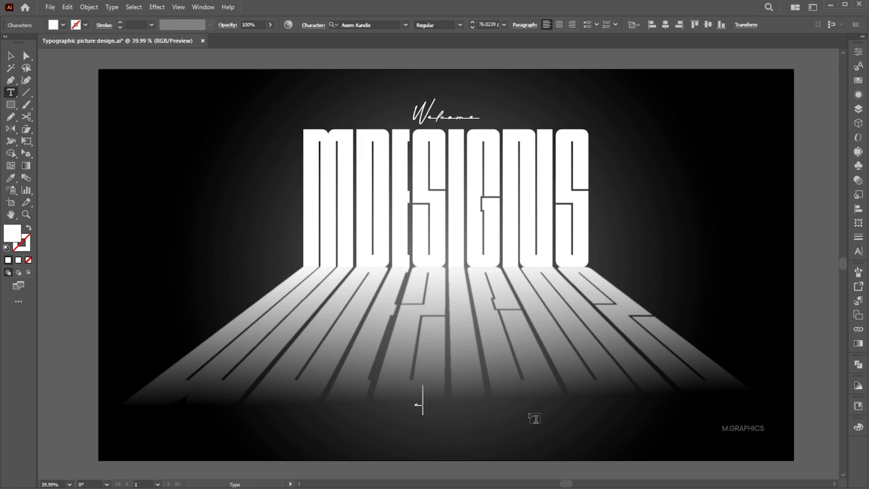
text(reative)
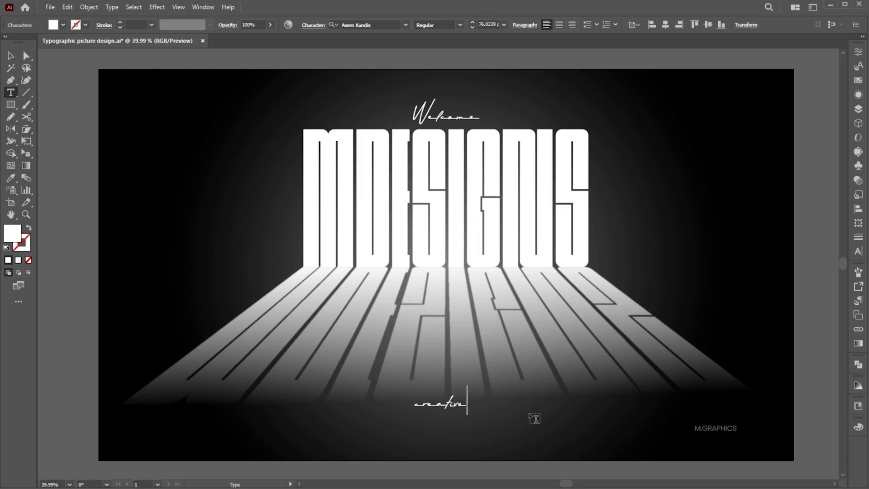
text( designs)
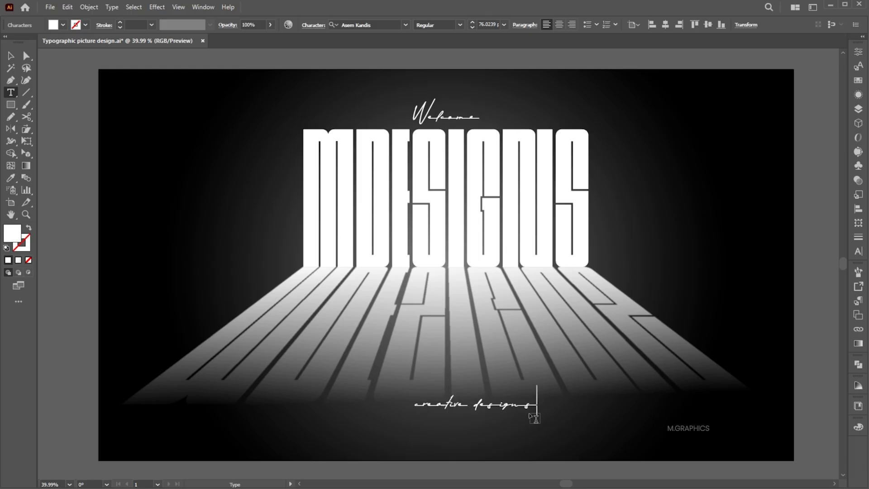
key(Escape)
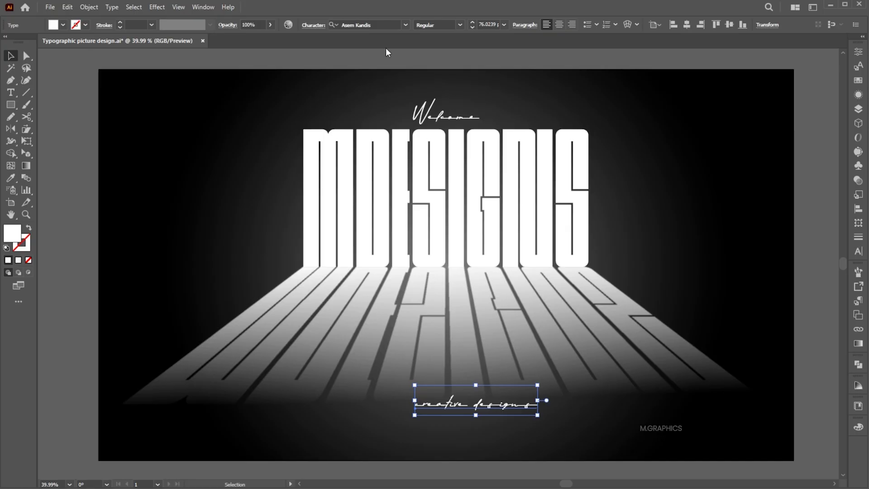
Set the tagline in Poppins Bold and change it to UPPERCASE
click(378, 26)
text(popp)
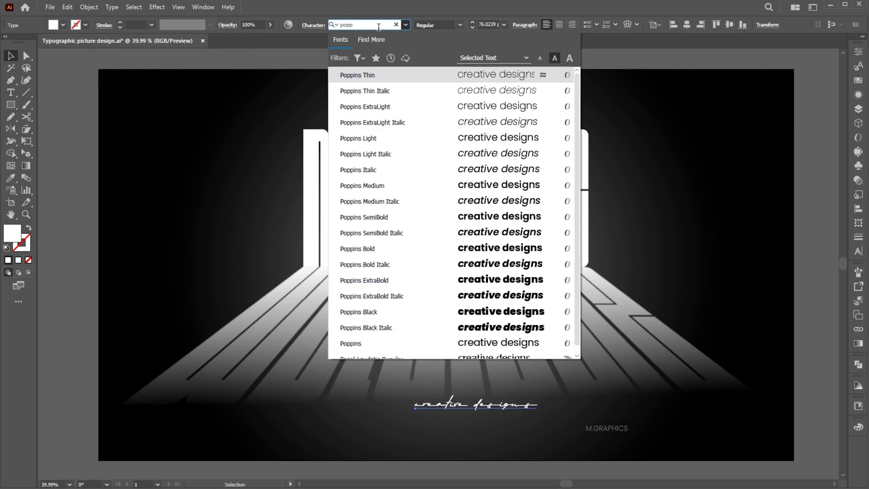
click(477, 250)
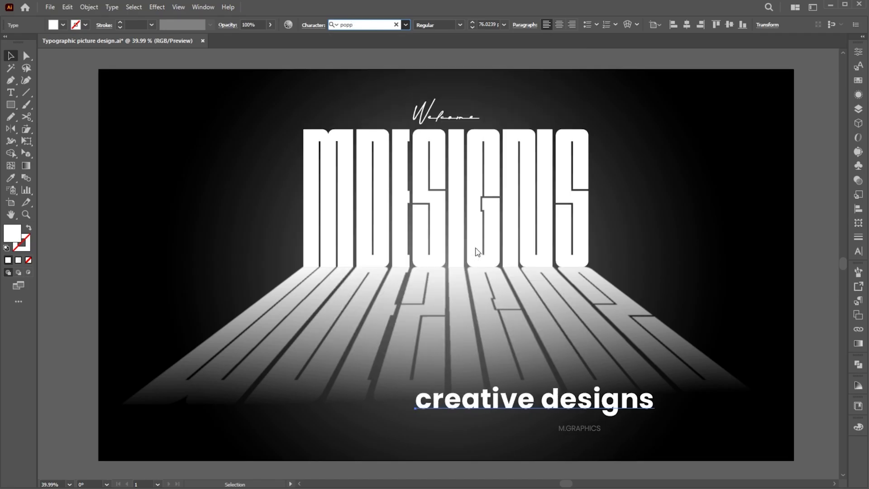
click(112, 7)
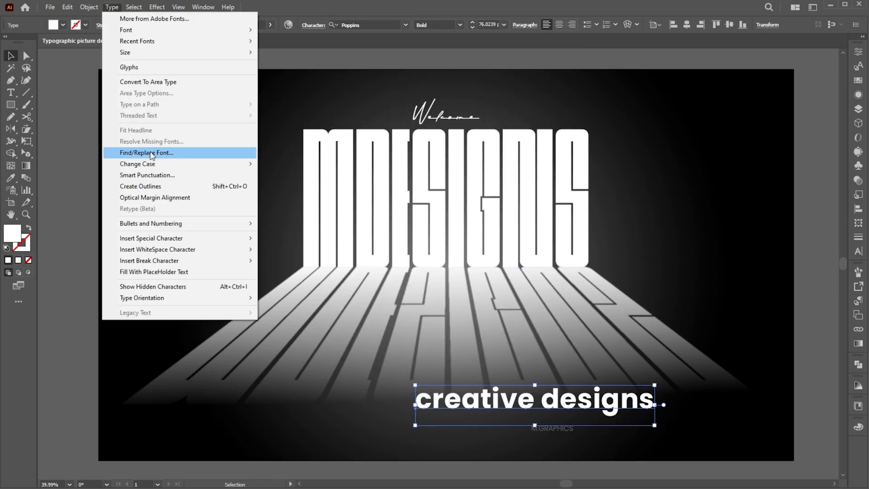
mouse_move(149, 164)
click(281, 163)
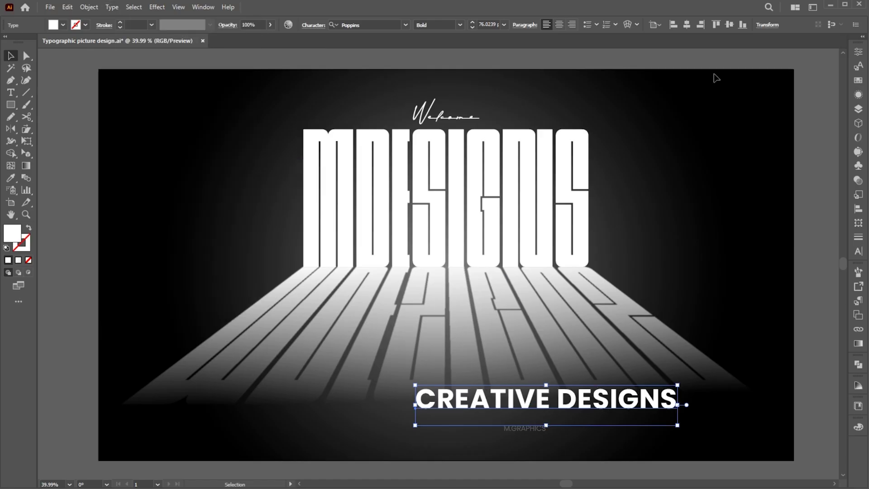
Centre the tagline horizontally and scale it down
click(688, 24)
drag(578, 404, 531, 391)
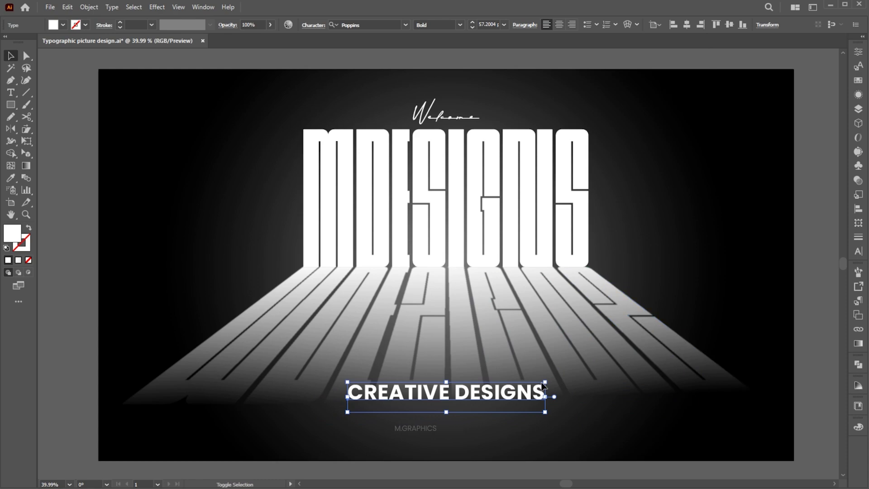
drag(545, 396, 497, 402)
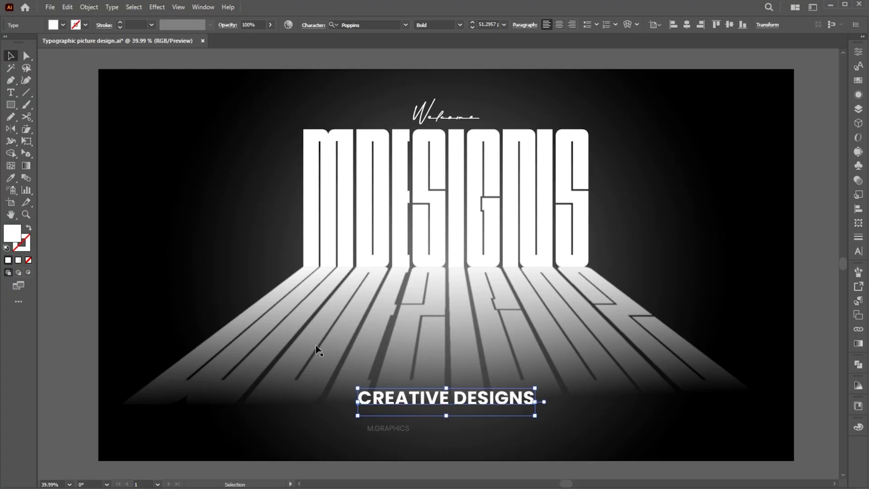
key(ctrl+shift+a)
click(8, 93)
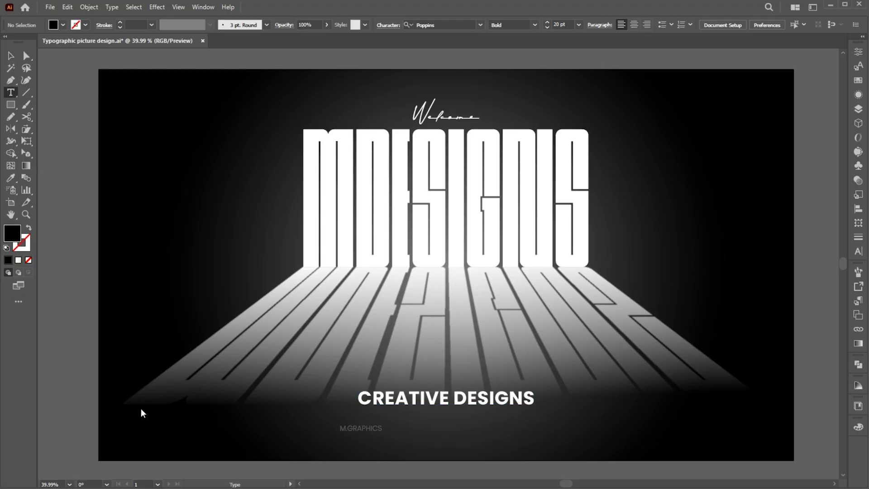
Draw a wide area text box below the tagline in white (ffffff) Poppins Light
drag(133, 407, 784, 451)
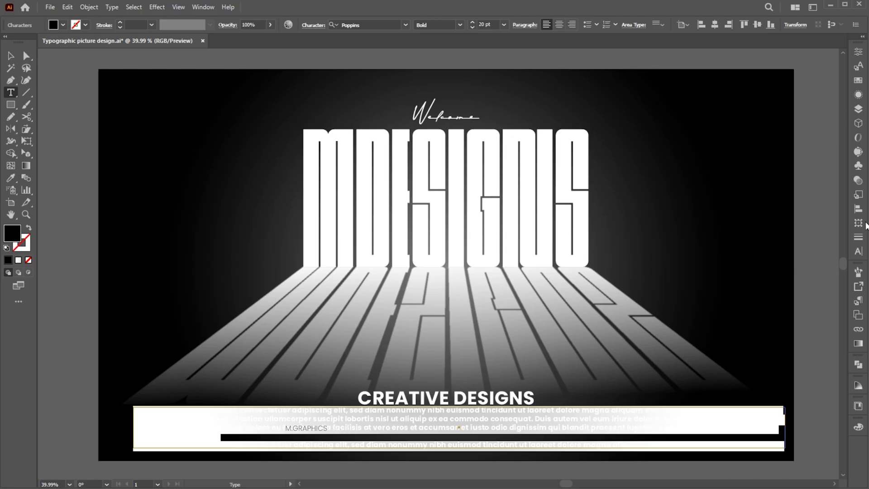
click(858, 251)
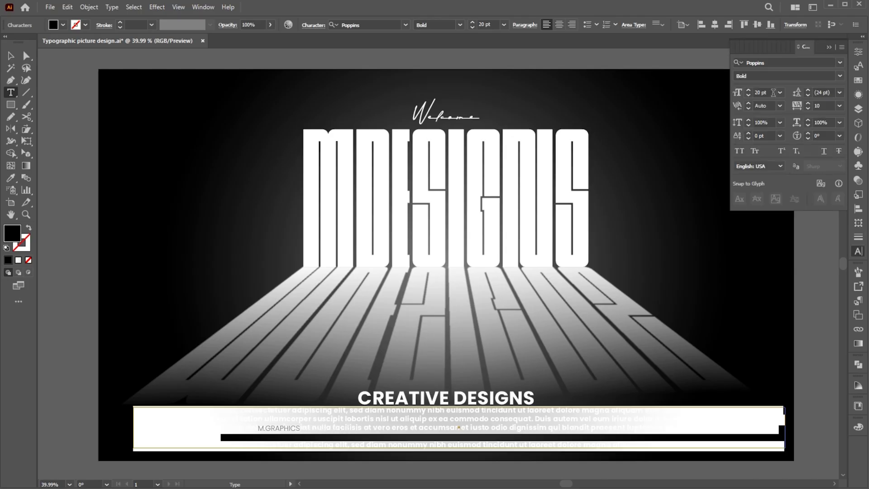
click(837, 76)
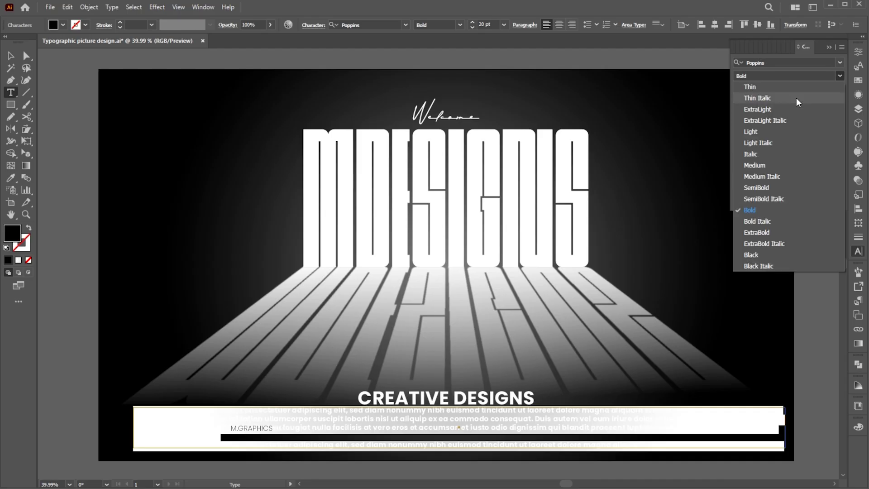
click(762, 131)
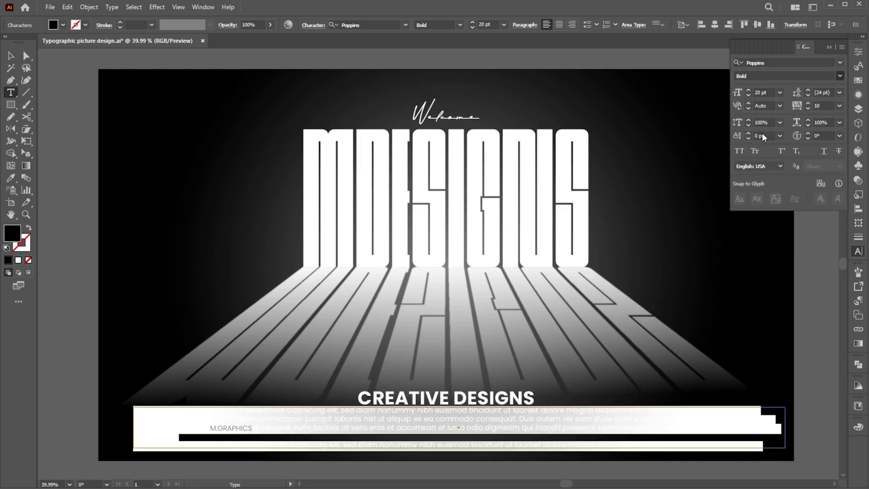
click(830, 47)
double_click(10, 234)
text(ffffff)
click(743, 105)
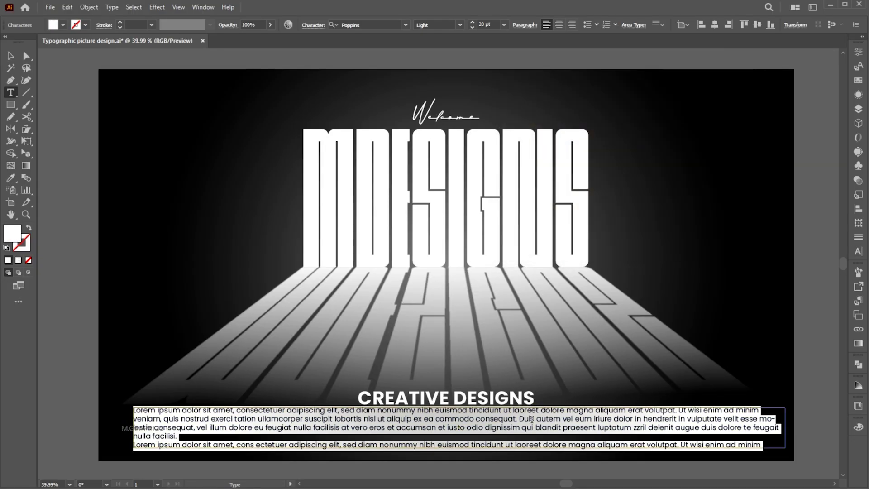
Trim the extra placeholder text, centre-align the lines, narrow the box and centre it on the artboard
drag(525, 427, 773, 459)
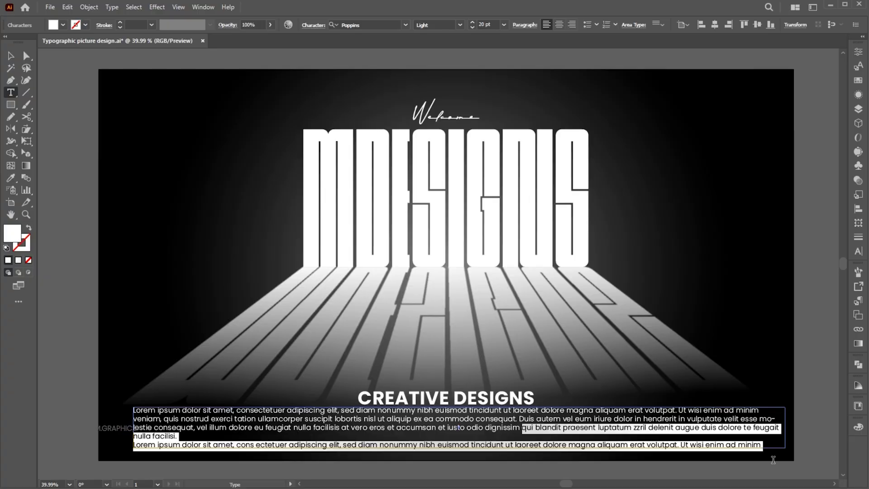
key(BackSpace)
click(11, 58)
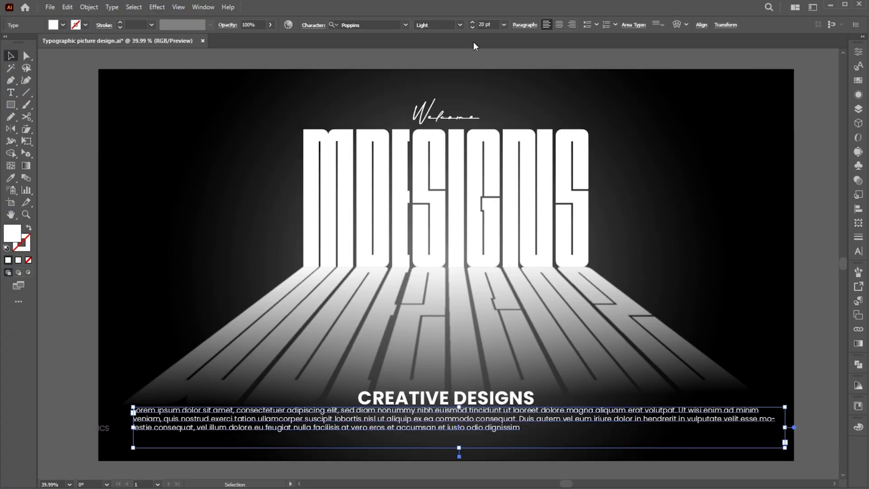
click(559, 25)
scroll(488, 22, down, 5)
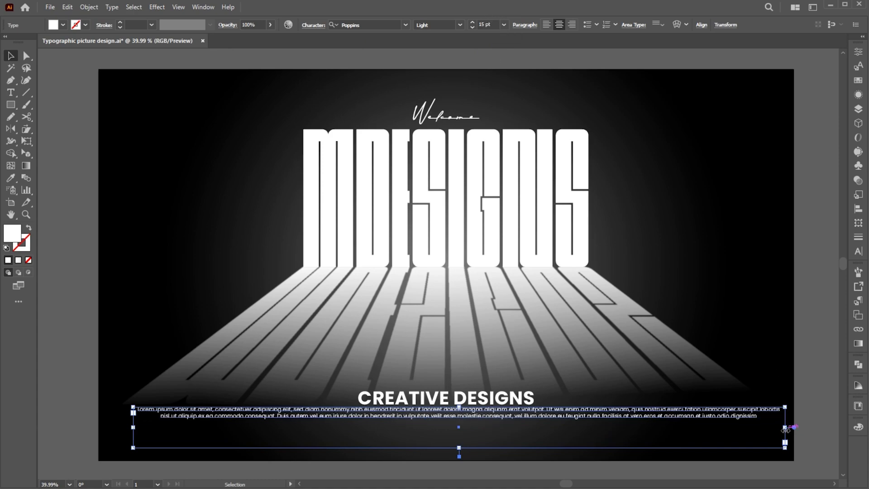
drag(786, 427, 707, 427)
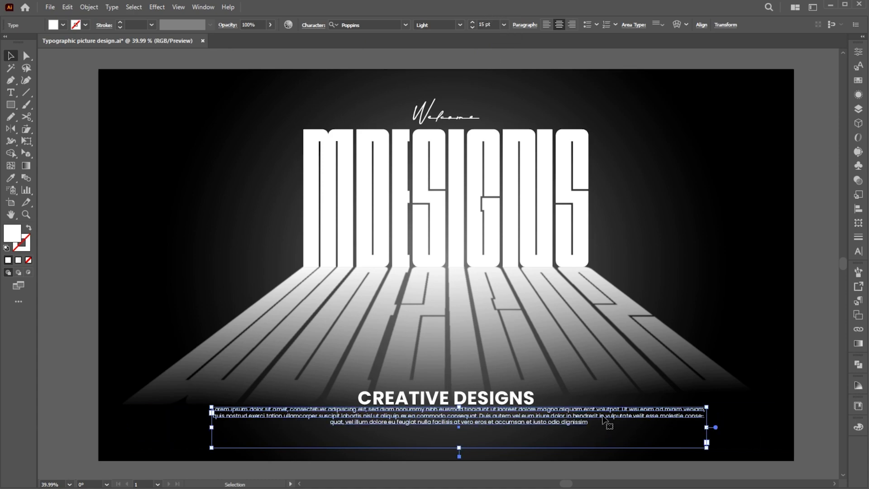
click(700, 26)
click(612, 53)
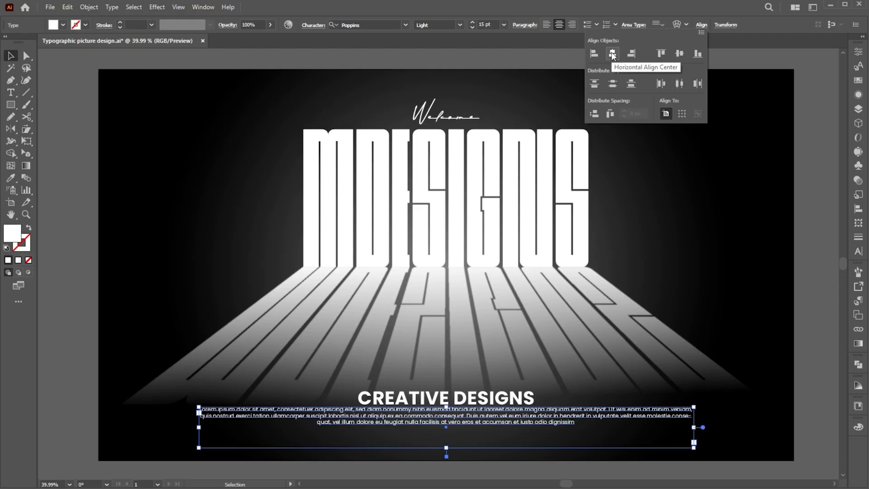
drag(481, 416, 505, 426)
click(810, 208)
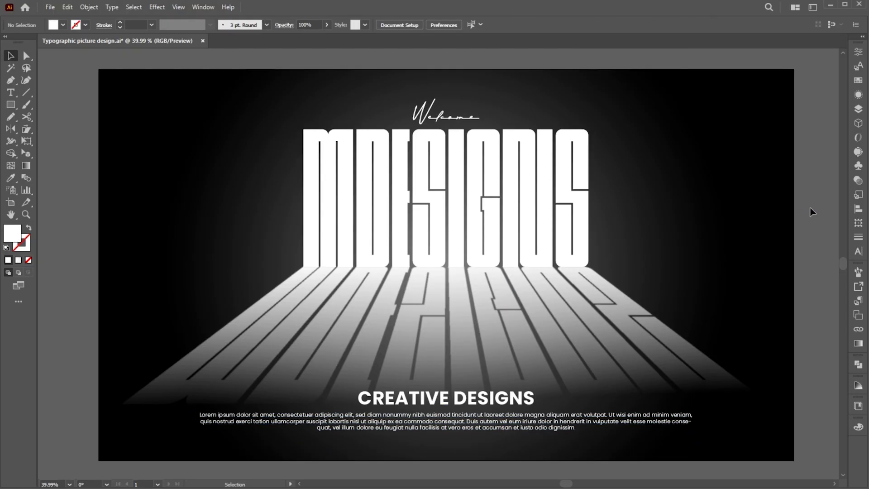
Move the barcode and LOGO down from above the artboard into the poster's top corners
drag(650, 132, 592, 326)
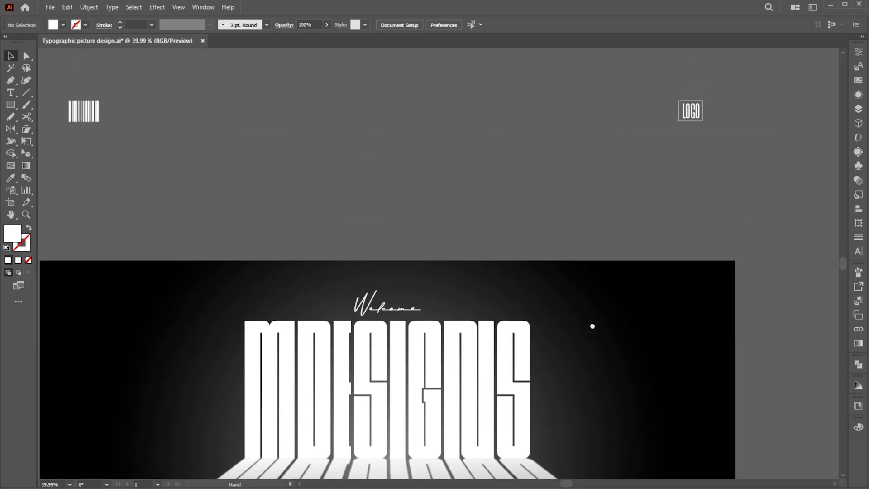
click(693, 108)
shift+click(76, 116)
drag(702, 113, 690, 311)
Bring the barcode and LOGO to the front and zoom out to see the whole poster
right_click(691, 310)
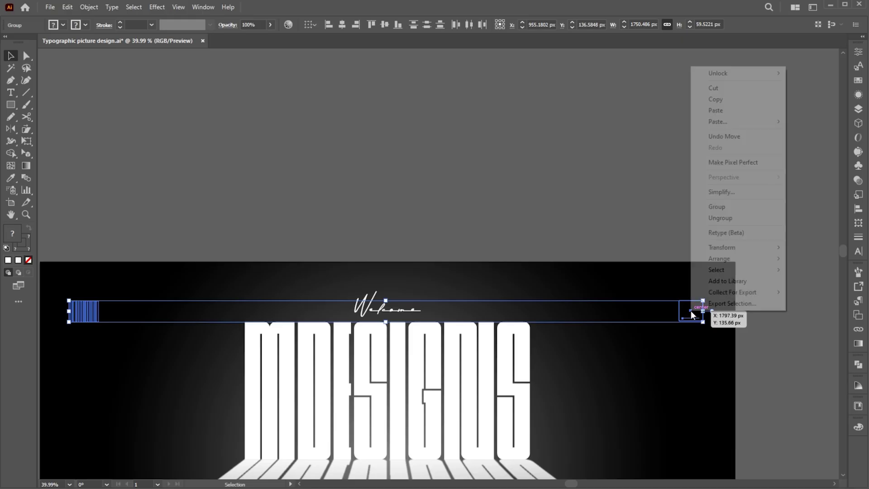
click(807, 258)
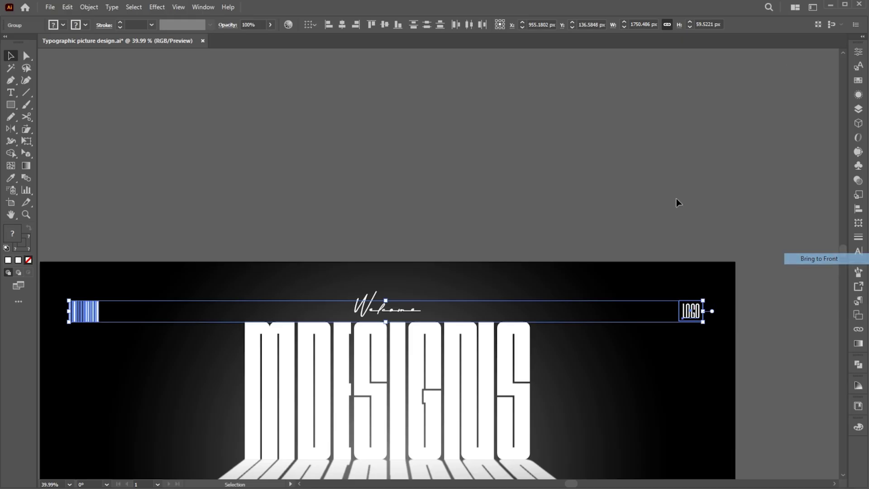
click(677, 202)
drag(598, 196, 498, 196)
scroll(578, 155, down, 5)
key(v)
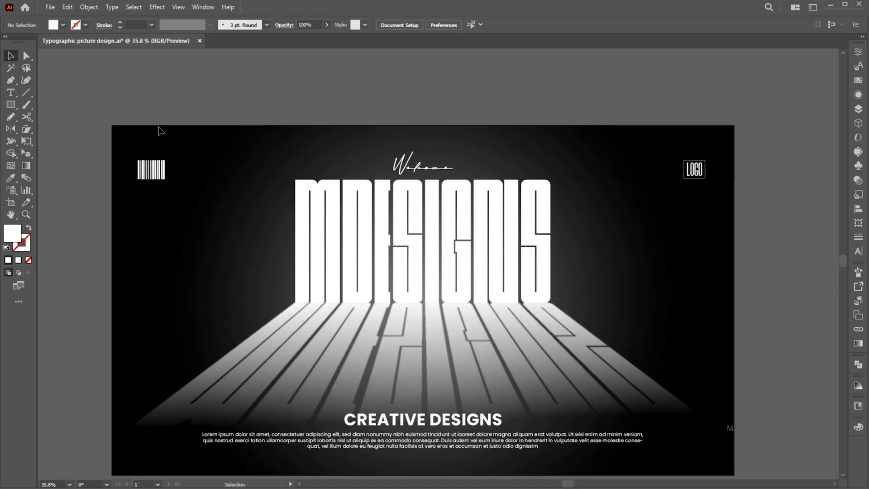
click(50, 7)
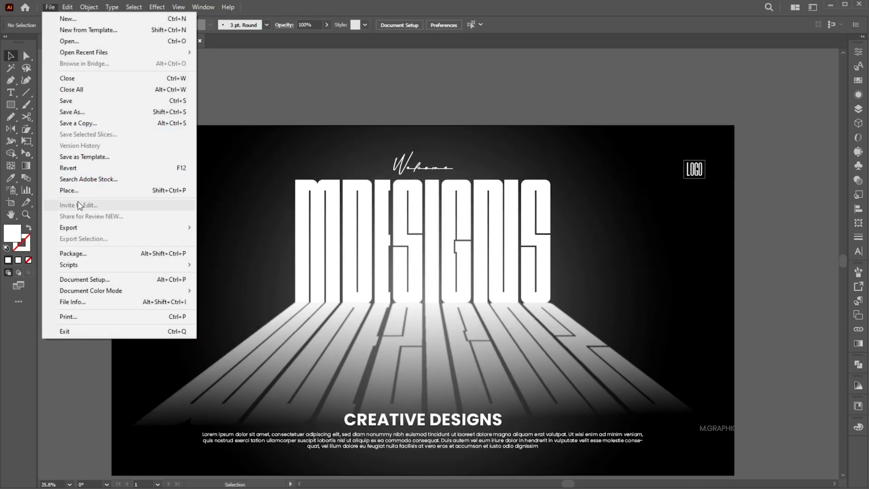
Place the studio-woman-business-person photo over the centre of MDESIGNS
click(75, 193)
click(186, 91)
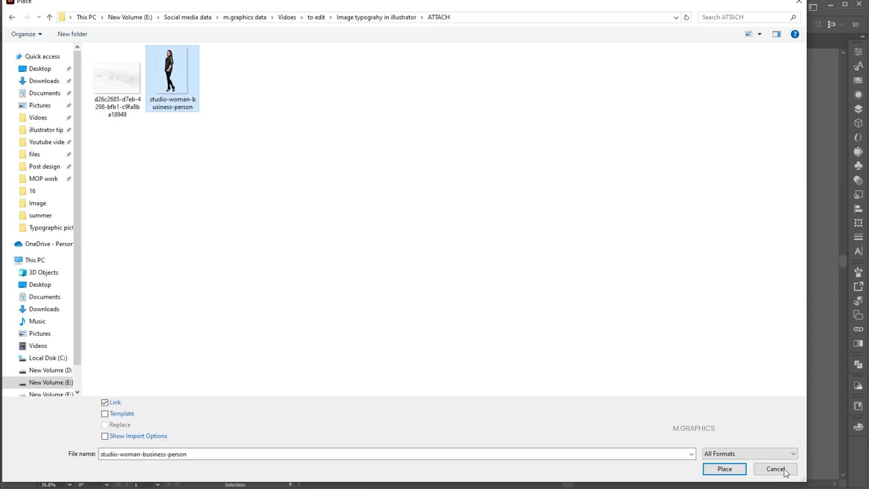
click(724, 468)
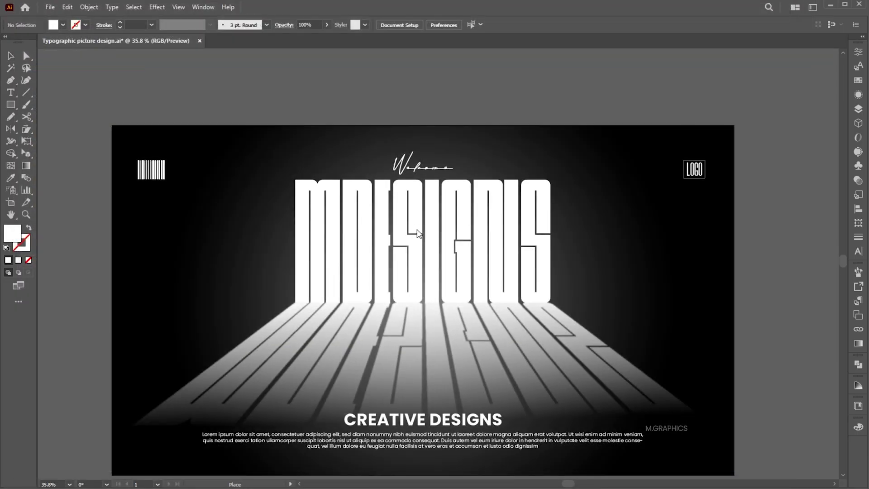
drag(406, 216, 515, 381)
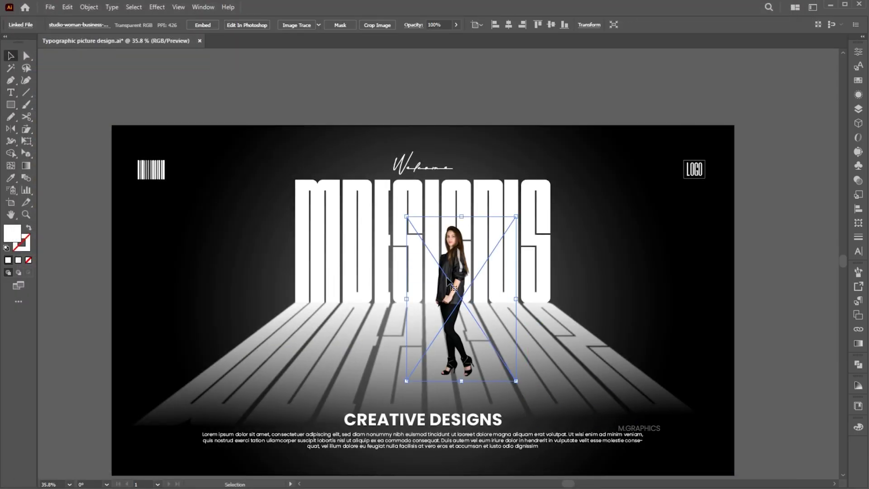
Enlarge the woman photo slightly and shift it a little to the left
drag(457, 275, 431, 276)
drag(490, 219, 499, 204)
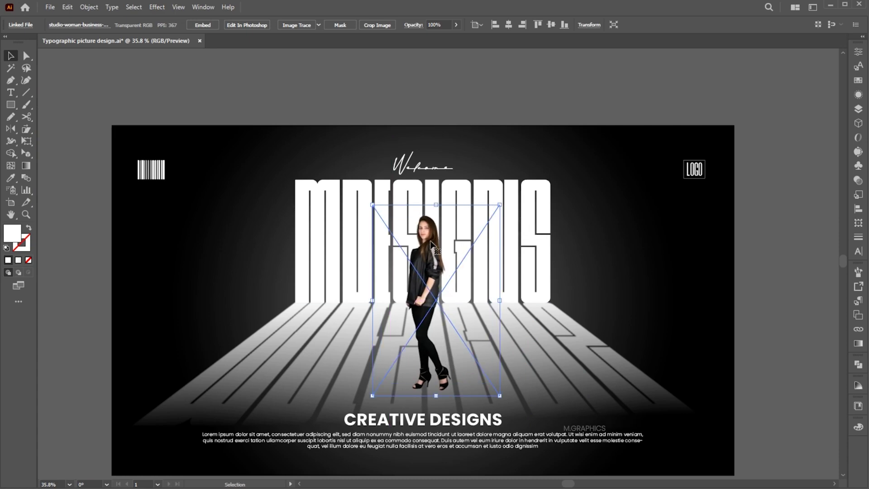
drag(492, 213, 504, 199)
drag(457, 250, 449, 250)
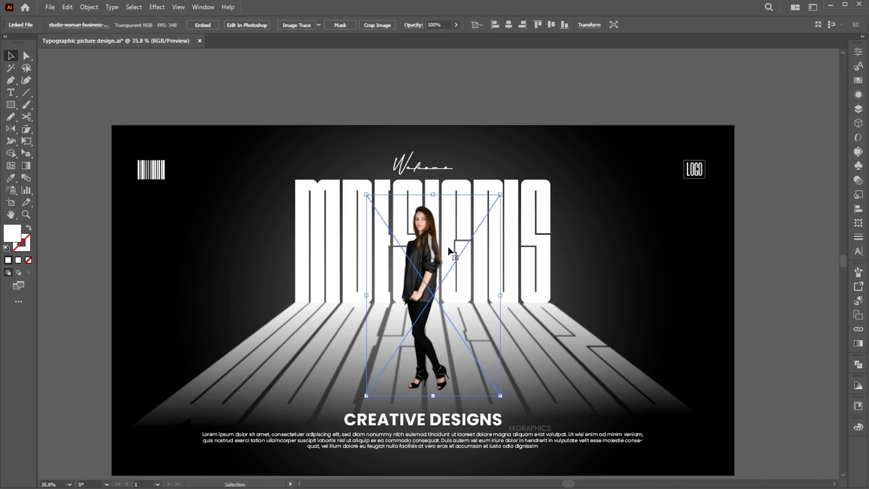
Copy the woman photo and paste the duplicate directly behind it
click(74, 6)
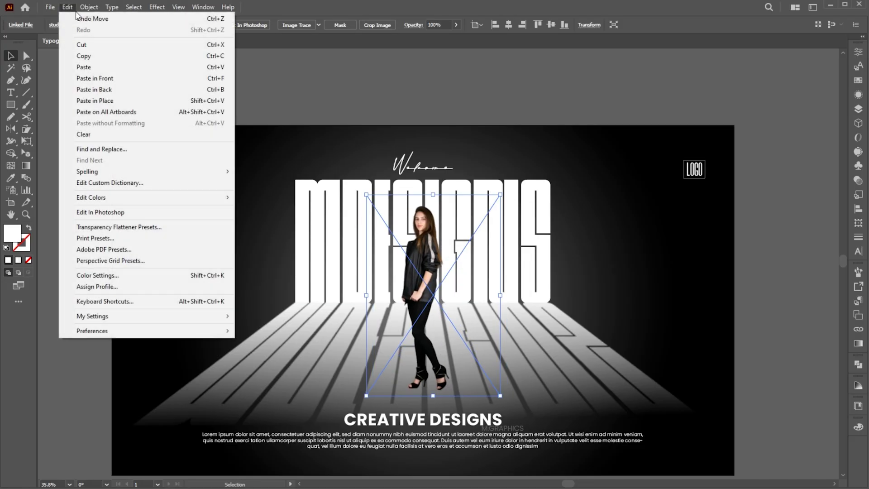
click(90, 56)
click(67, 7)
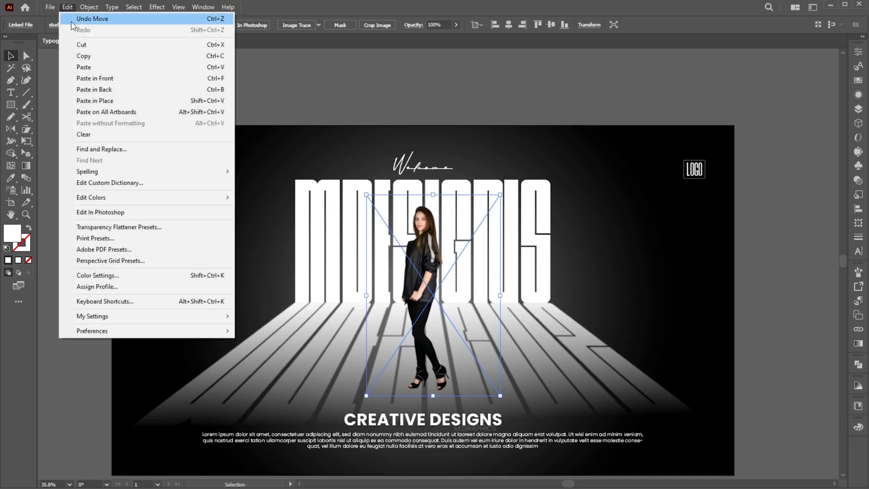
click(93, 77)
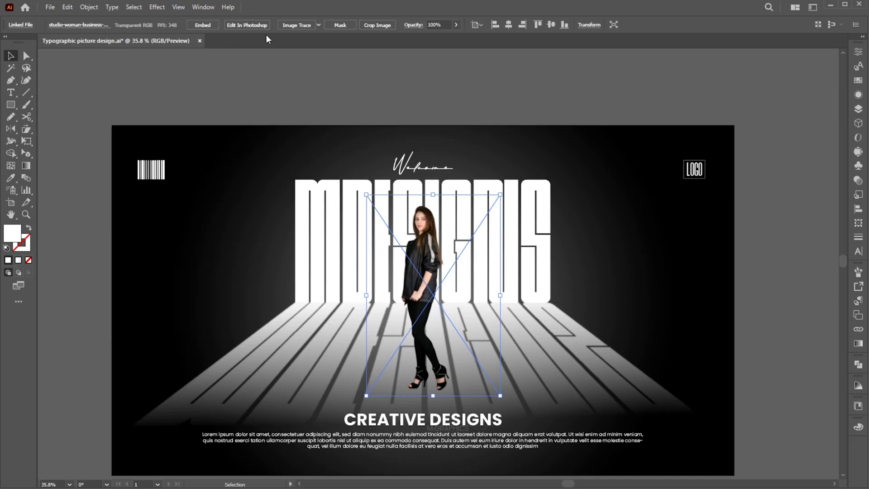
Trace the copy with the Silhouettes preset and expand it into solid black shapes
click(319, 25)
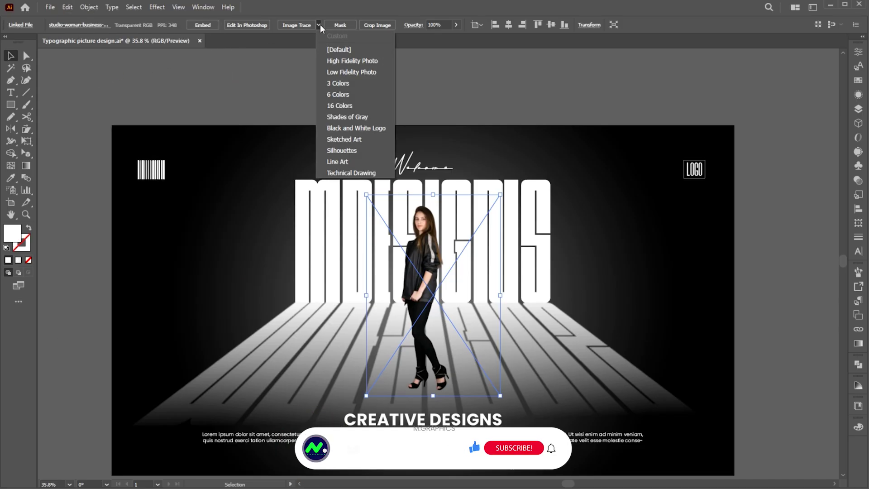
click(335, 149)
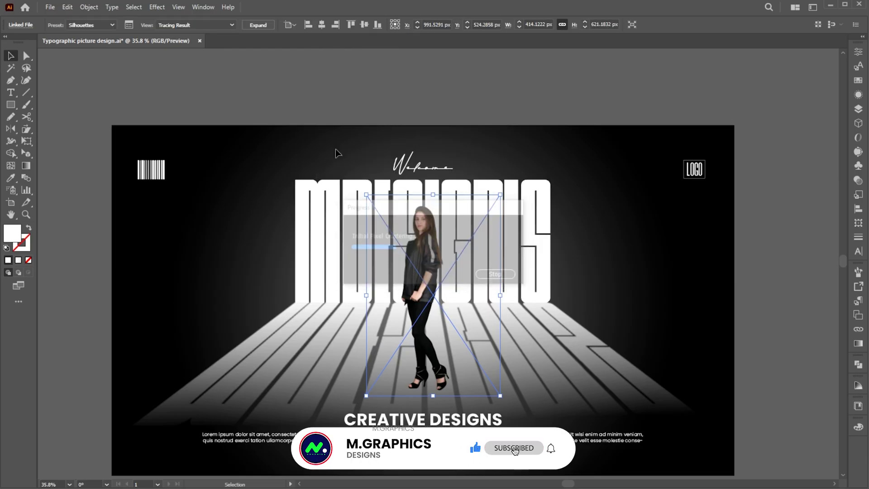
click(264, 24)
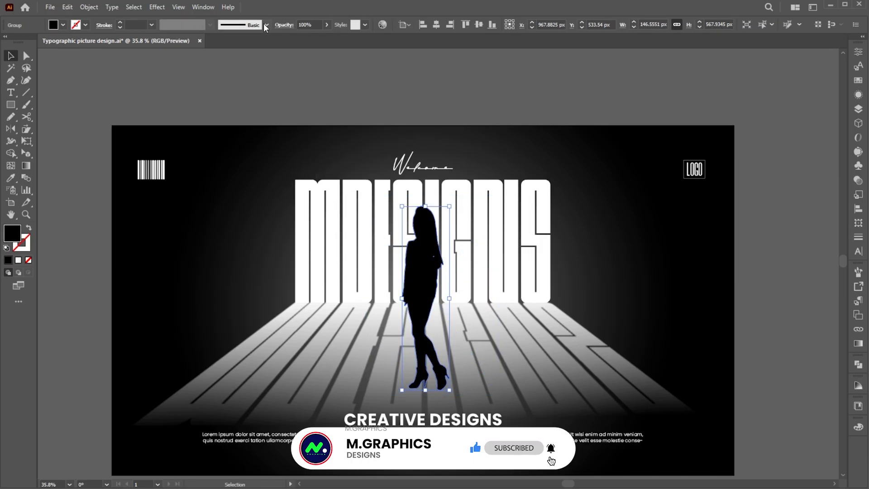
right_click(431, 234)
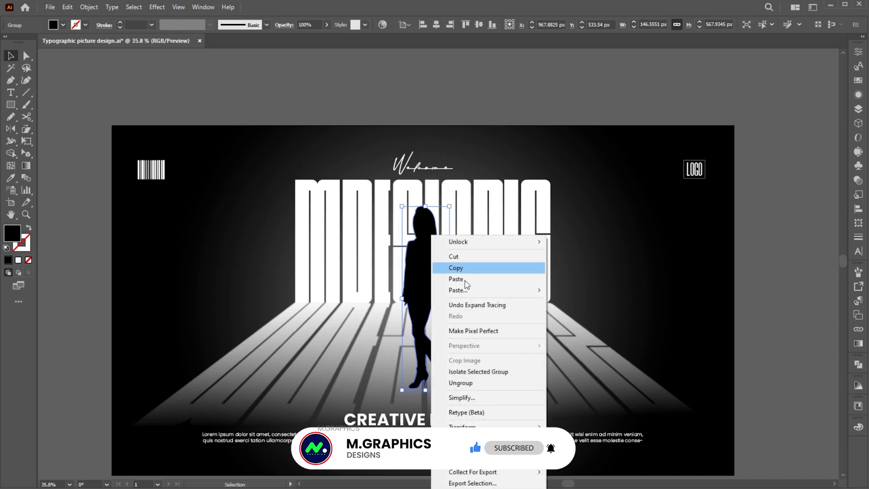
Send the silhouette backward, then Free Distort its top corners down-left into a floor shadow
mouse_move(462, 438)
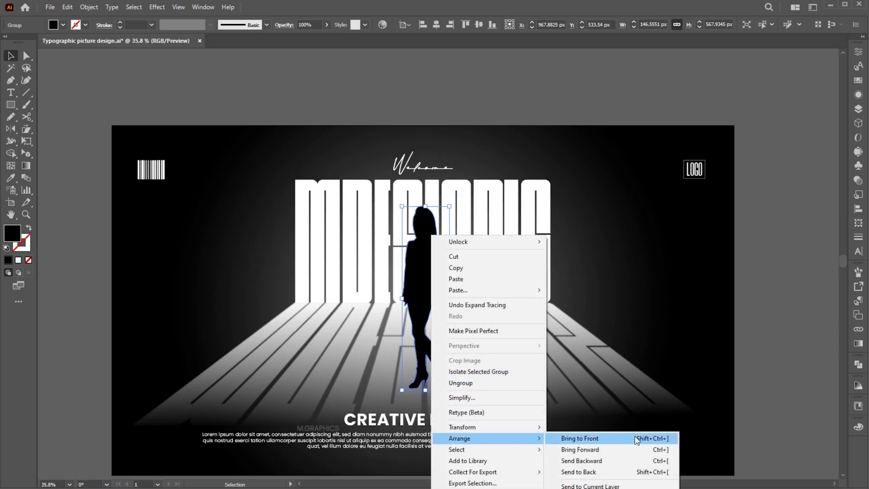
click(600, 460)
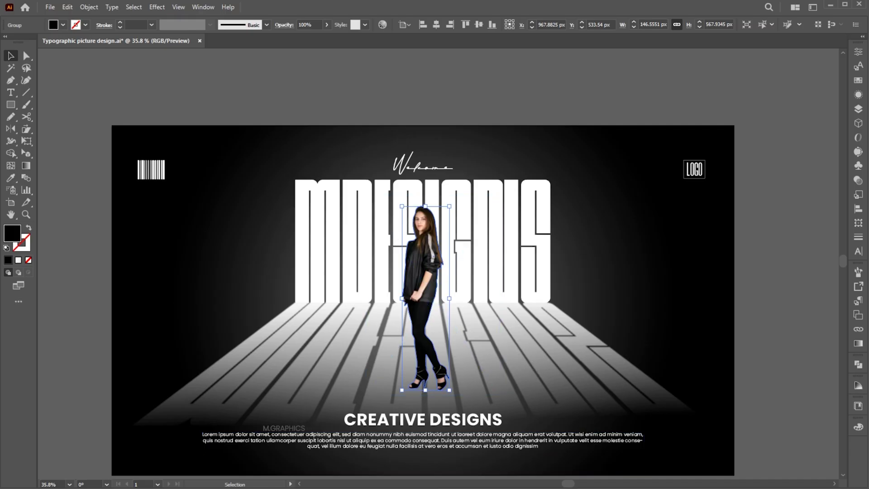
click(157, 7)
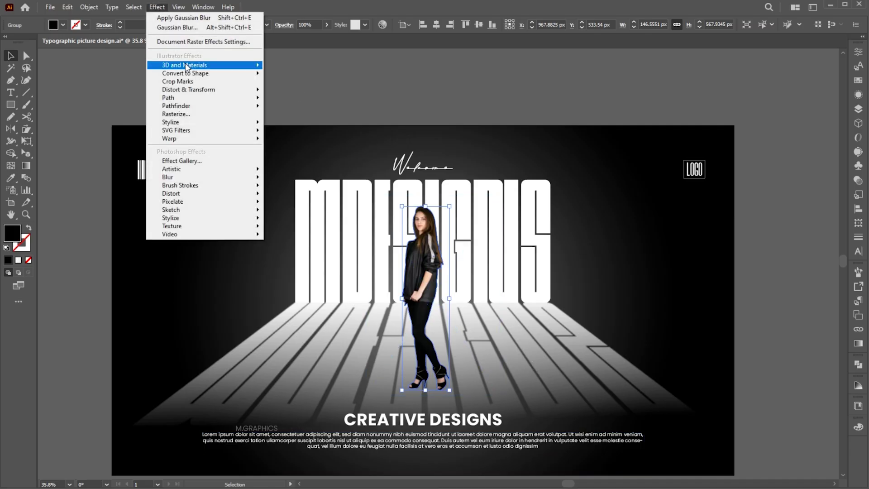
mouse_move(258, 90)
click(285, 91)
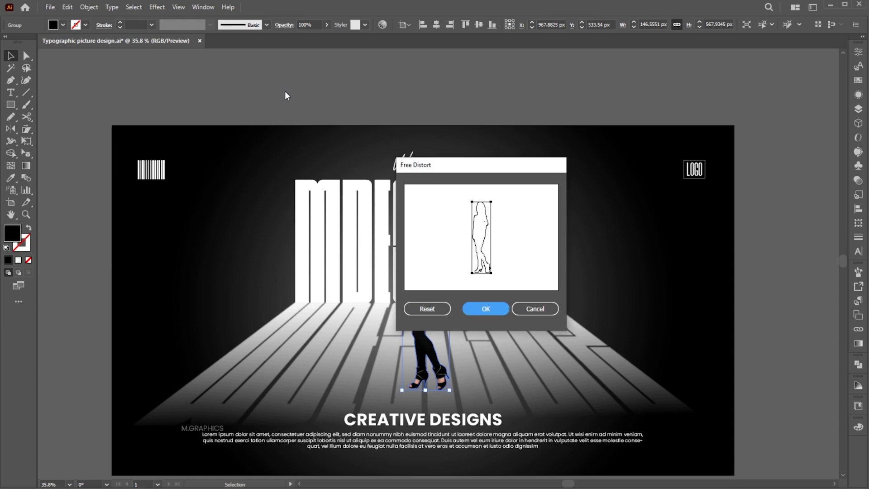
drag(472, 202, 432, 252)
drag(491, 203, 432, 245)
click(486, 309)
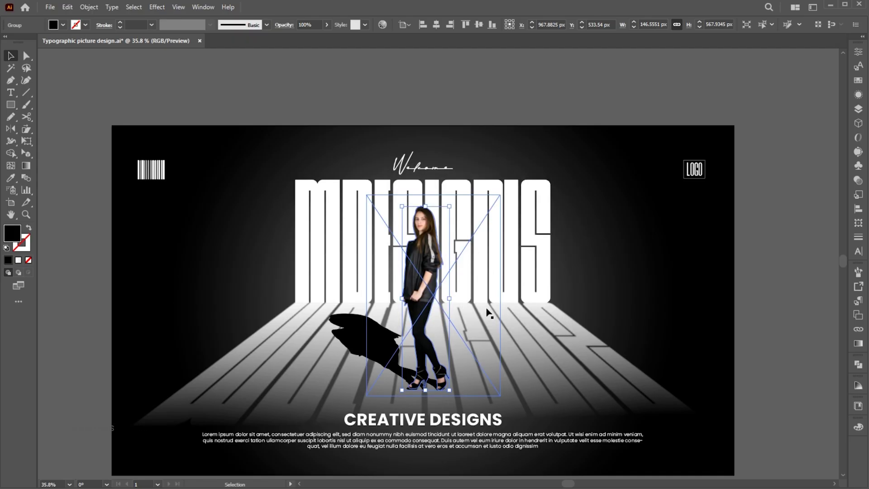
click(89, 7)
Expand the distorted shadow's appearance and fill it with the White-Black gradient
click(134, 150)
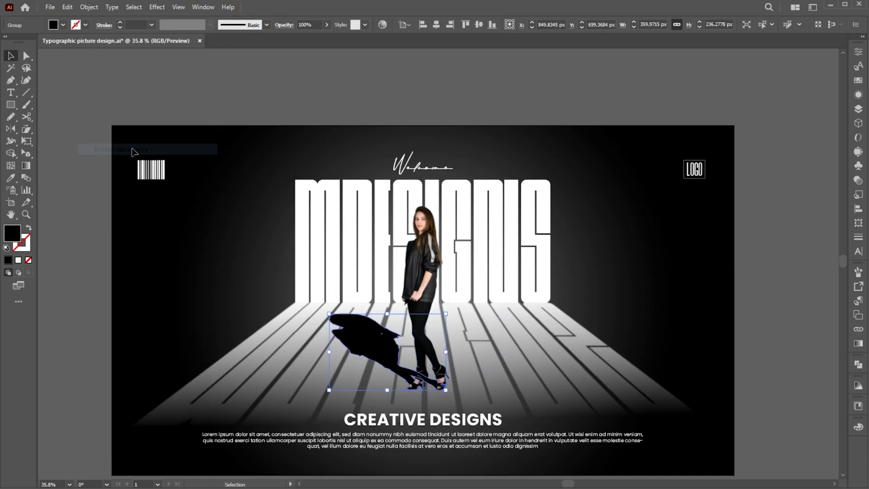
click(861, 344)
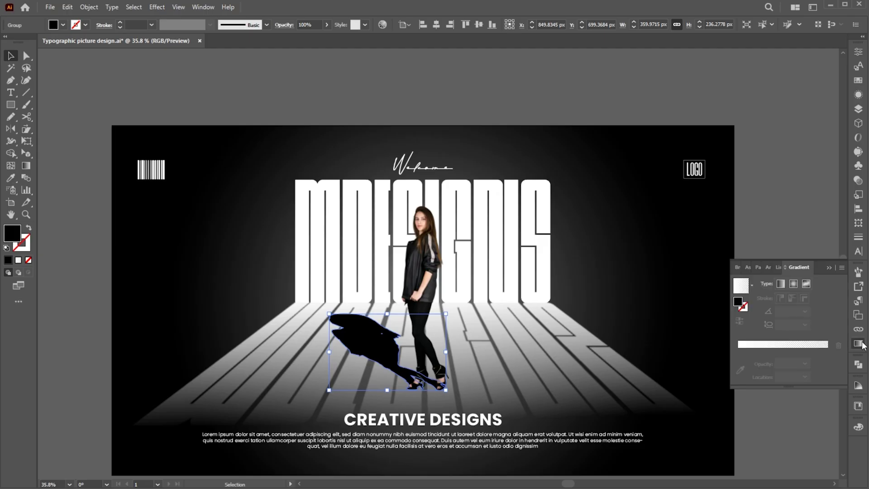
click(752, 287)
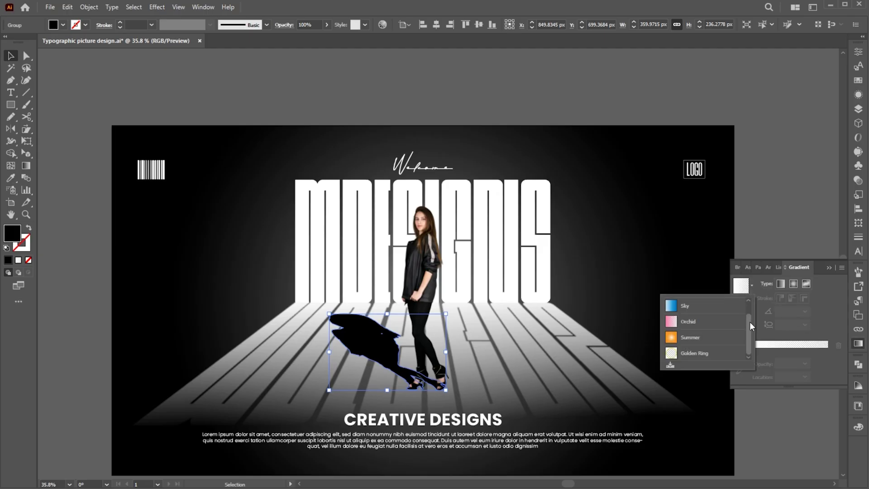
scroll(750, 321, up, 3)
click(728, 304)
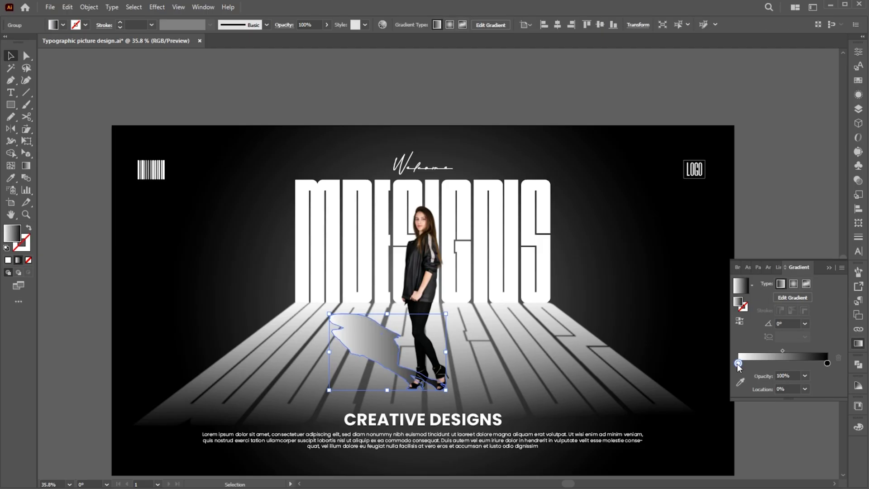
Make the left gradient stop black at 0% opacity, fading diagonally toward her feet
double_click(737, 363)
click(716, 400)
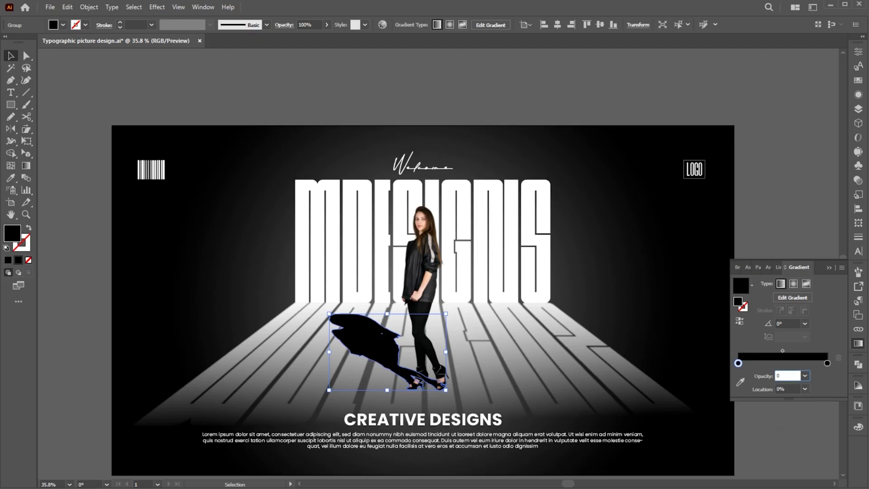
text(0)
key(Return)
click(829, 267)
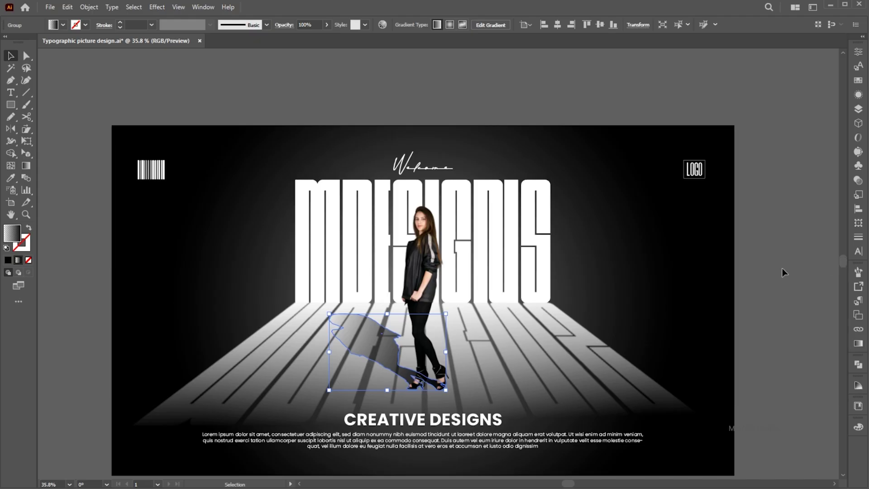
key(g)
drag(329, 294, 412, 382)
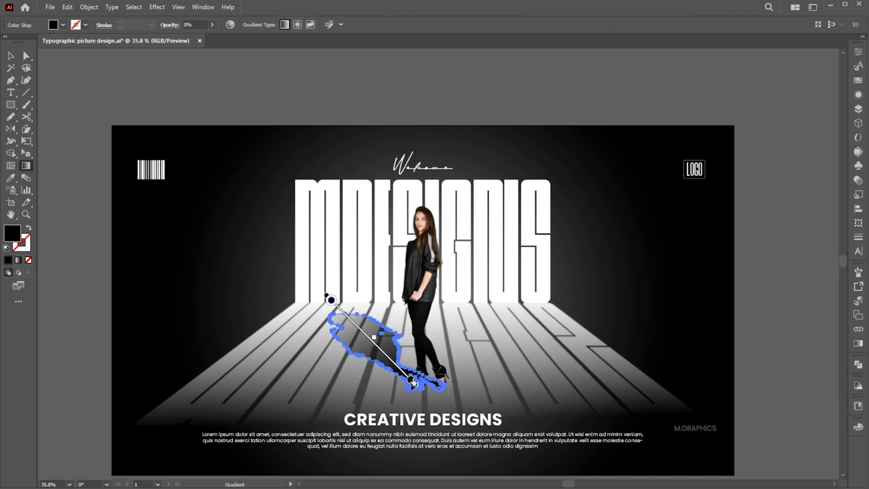
key(v)
Soften the shadow's edges with a Gaussian Blur
click(163, 8)
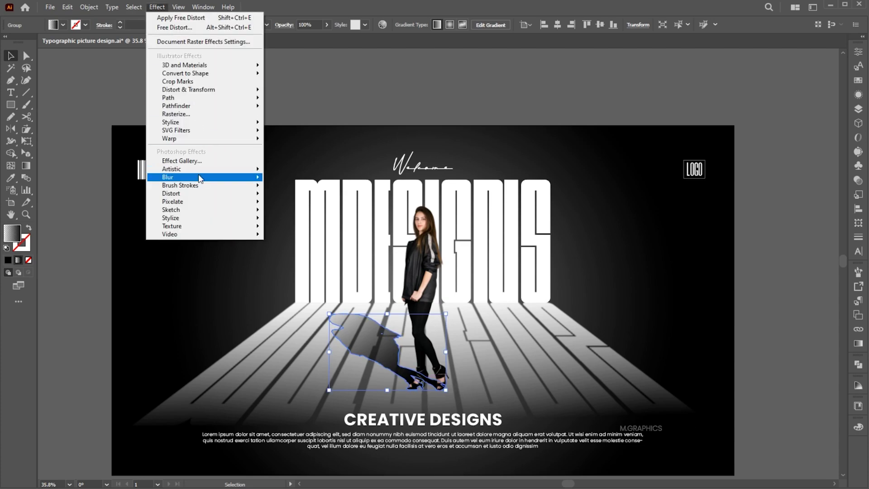
mouse_move(200, 178)
click(290, 177)
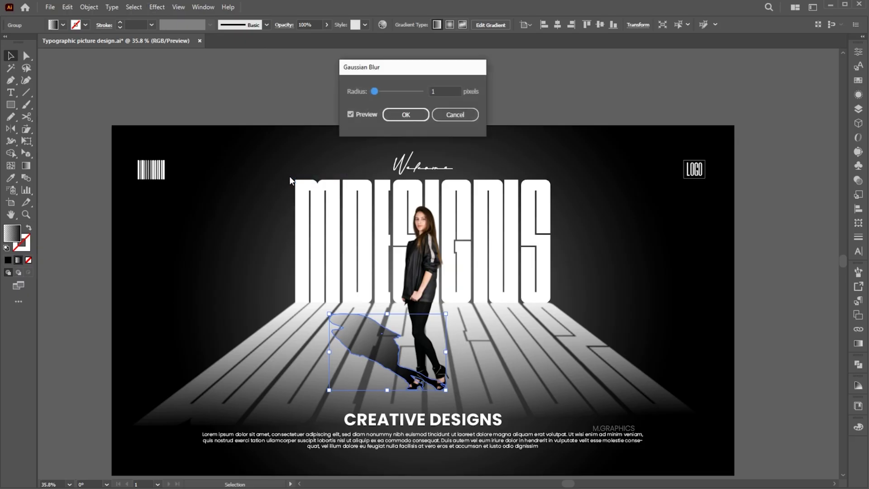
click(441, 92)
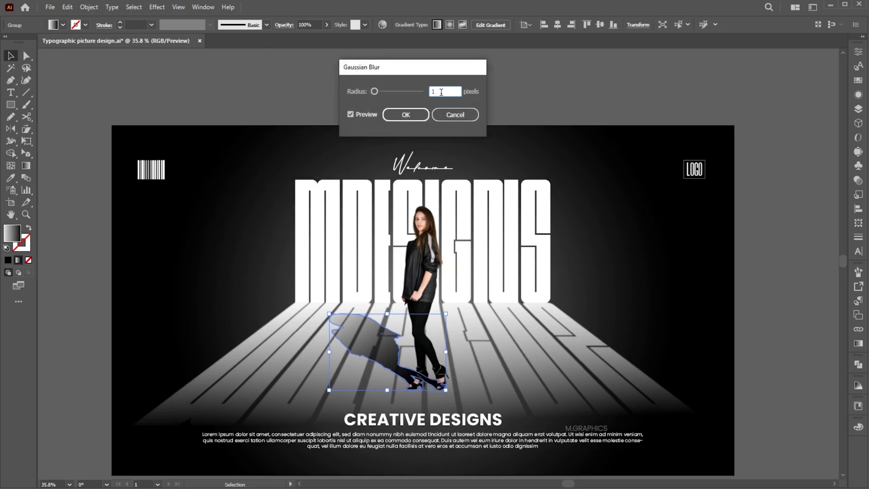
click(399, 114)
click(823, 273)
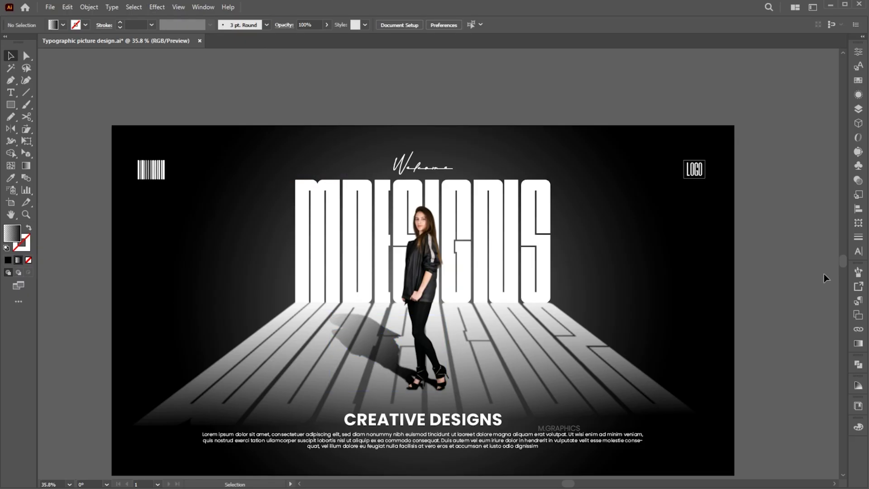
click(49, 6)
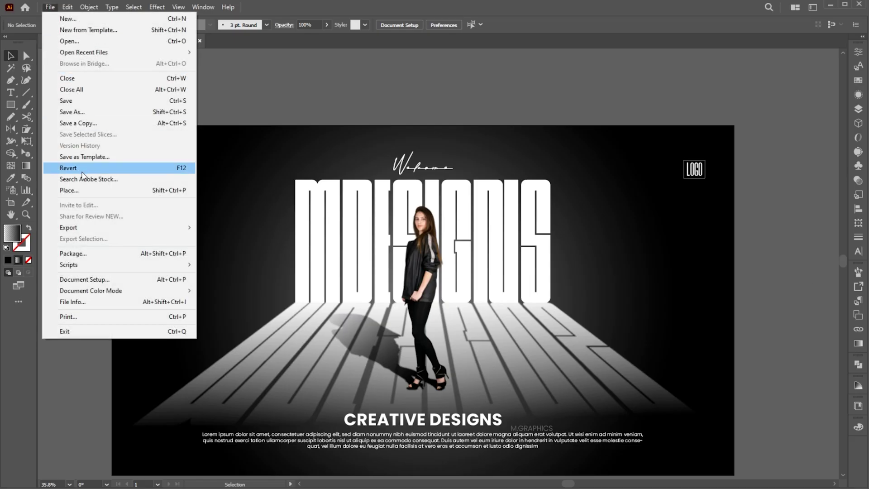
Place the crumpled paper texture, centre it and enlarge it past the artboard
click(64, 190)
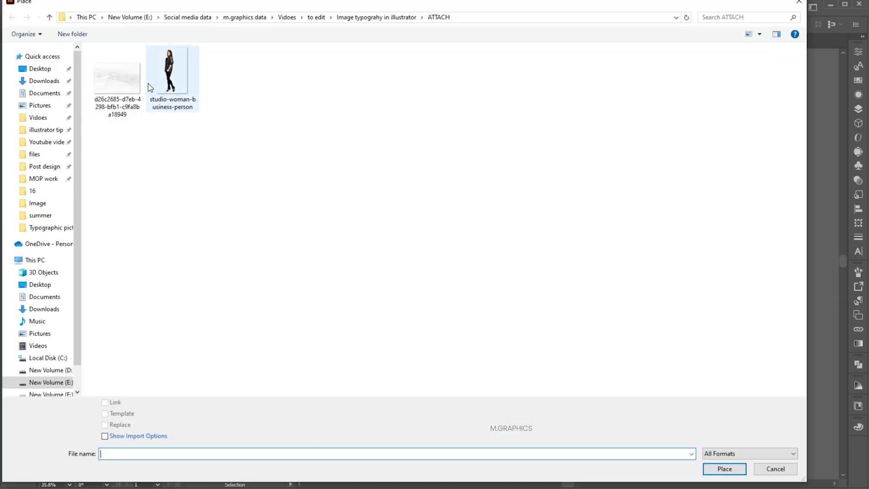
click(121, 94)
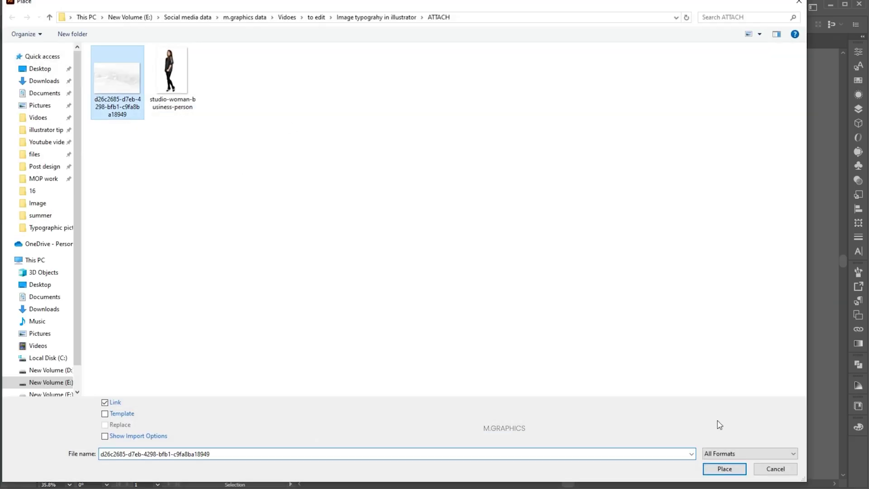
click(722, 467)
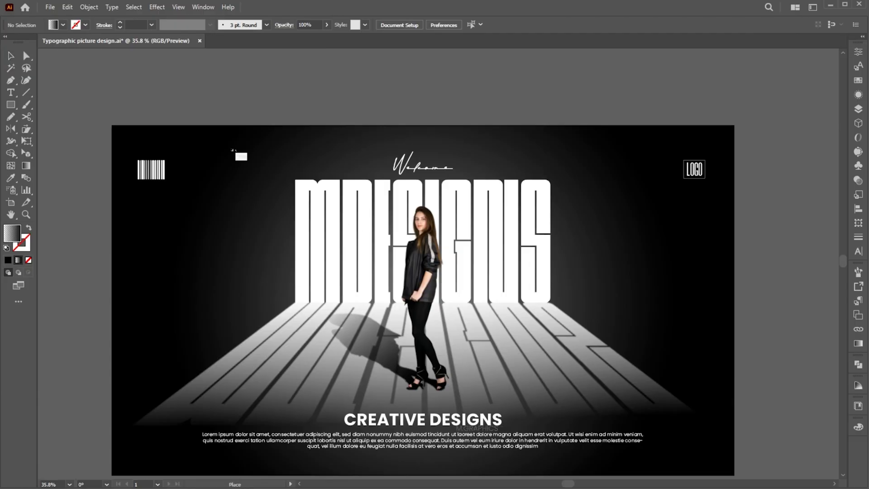
drag(225, 121, 629, 390)
scroll(434, 226, down, 1)
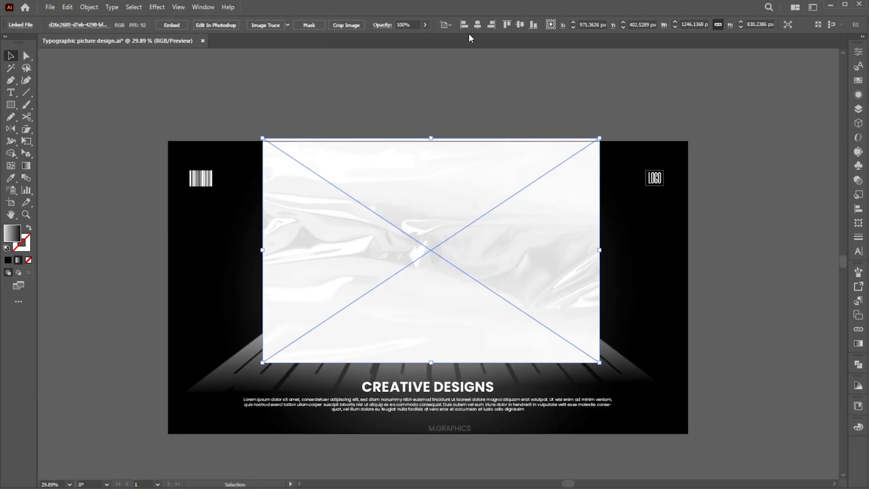
click(520, 25)
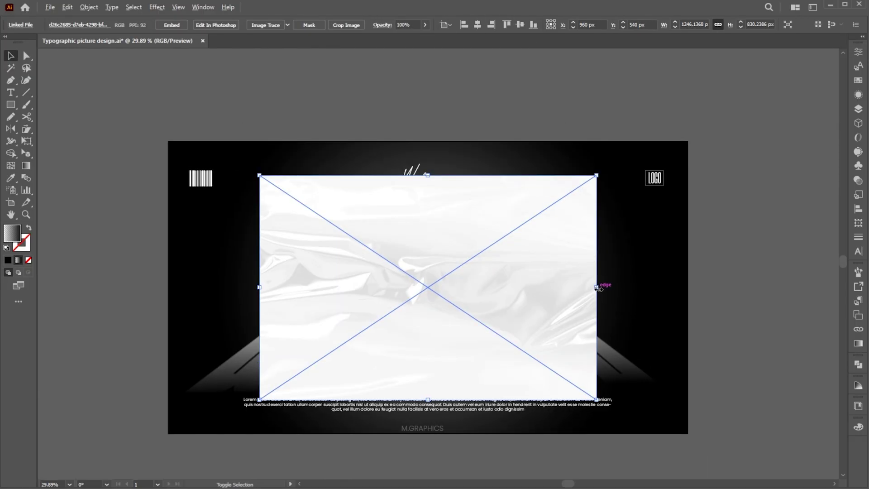
drag(596, 287, 696, 299)
click(740, 224)
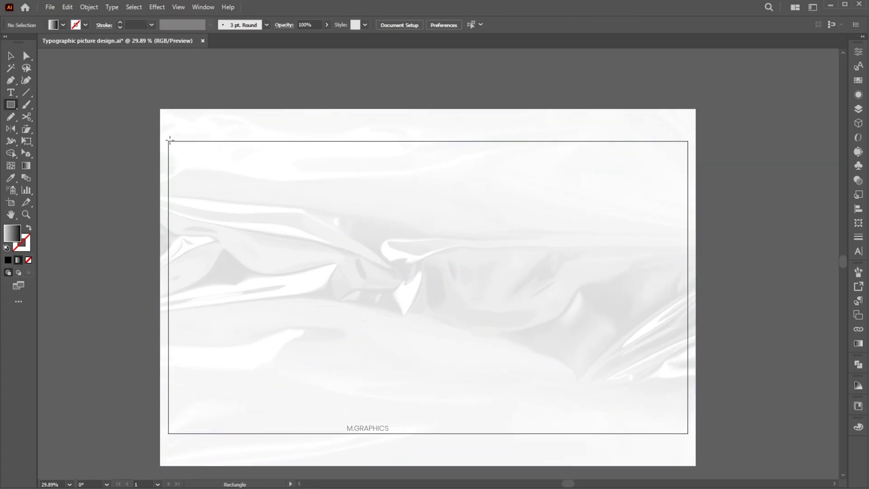
Draw an artboard-sized rectangle and clip the texture to it with a clipping mask
mouse_move(167, 141)
mouse_down()
mouse_move(596, 416)
mouse_move(688, 434)
mouse_up()
key(ctrl+a)
key(v)
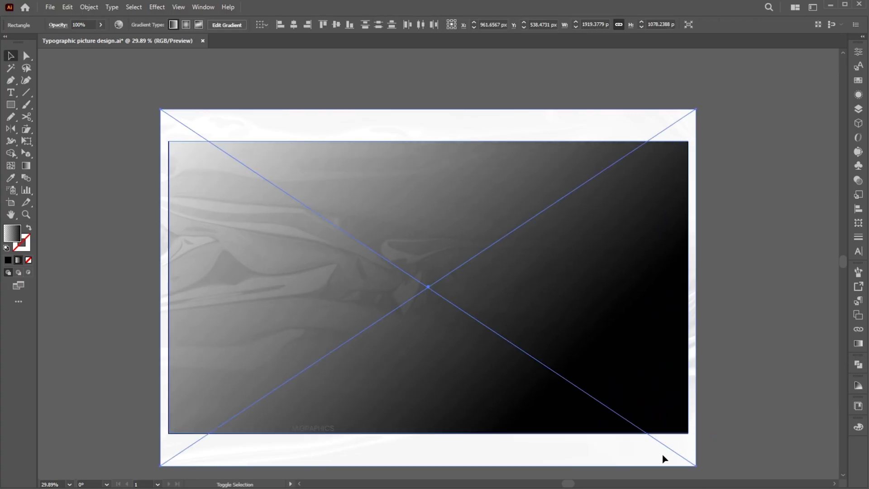
click(83, 7)
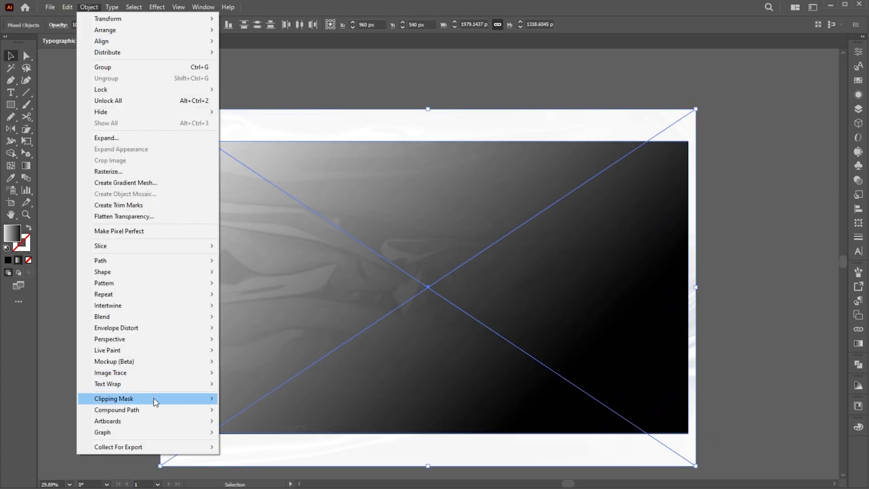
mouse_move(155, 398)
click(239, 399)
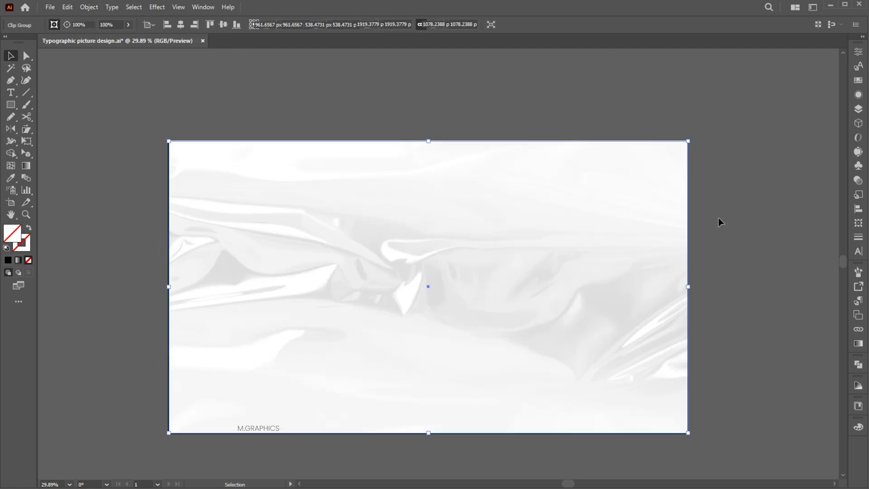
Set the clipped texture to Color Burn blend mode and view the whole poster with guides hidden
click(720, 221)
click(858, 180)
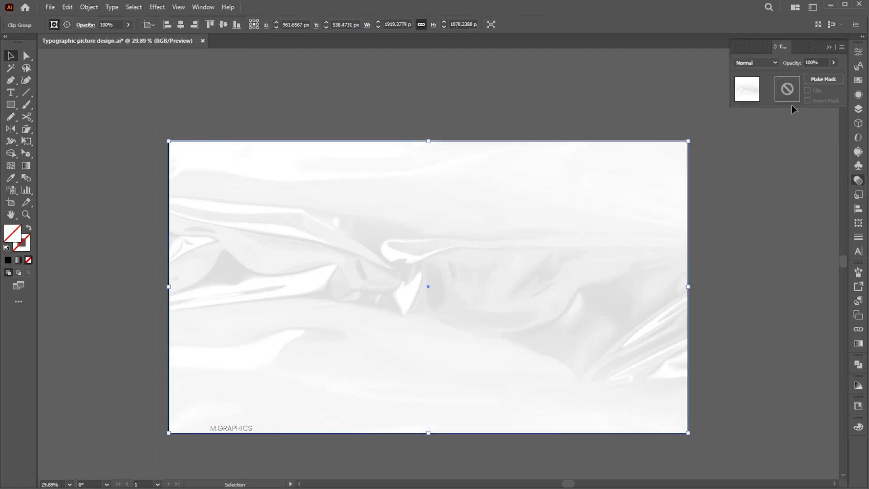
click(767, 63)
click(758, 110)
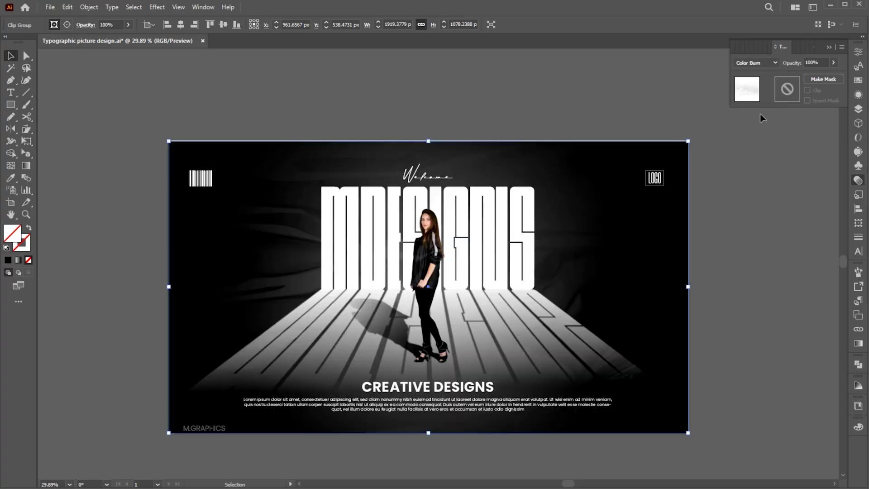
click(826, 48)
click(819, 197)
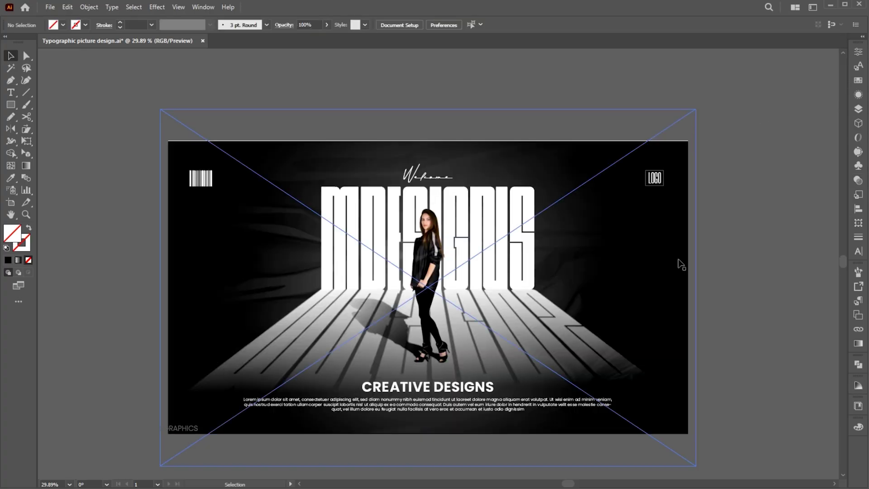
key(ctrl+0)
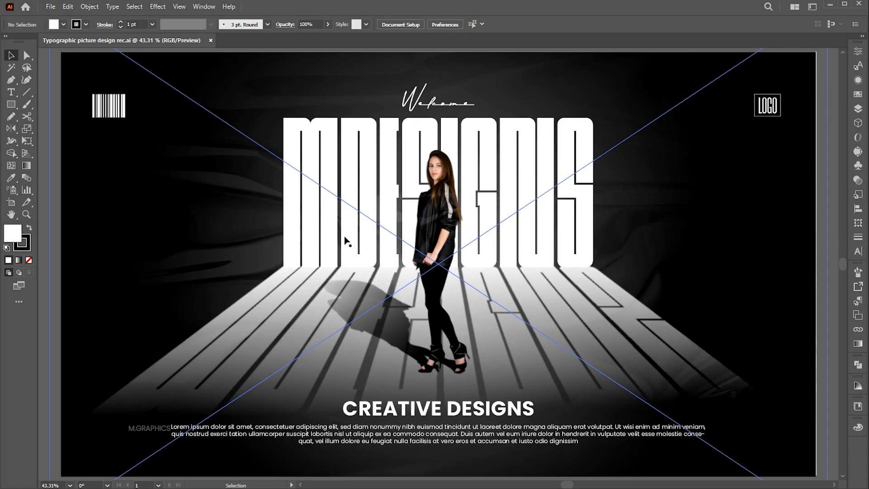
key(ctrl+semicolon)
key(z)
scroll(488, 272, down, 1)
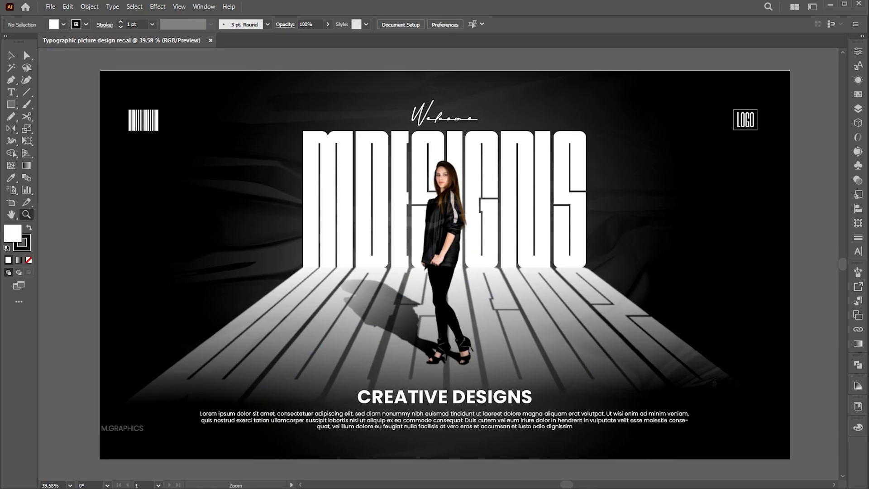
Draw an artboard-sized rectangle with no stroke and a red FF0013 fill
click(11, 105)
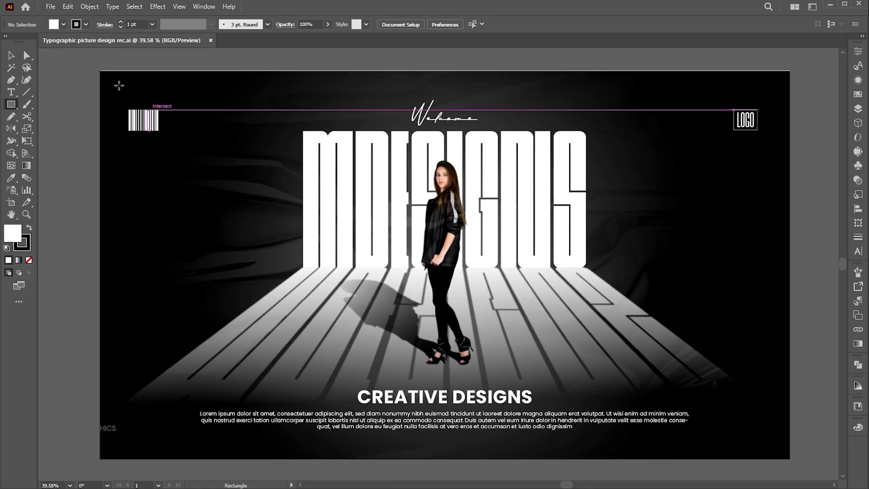
drag(100, 71, 790, 458)
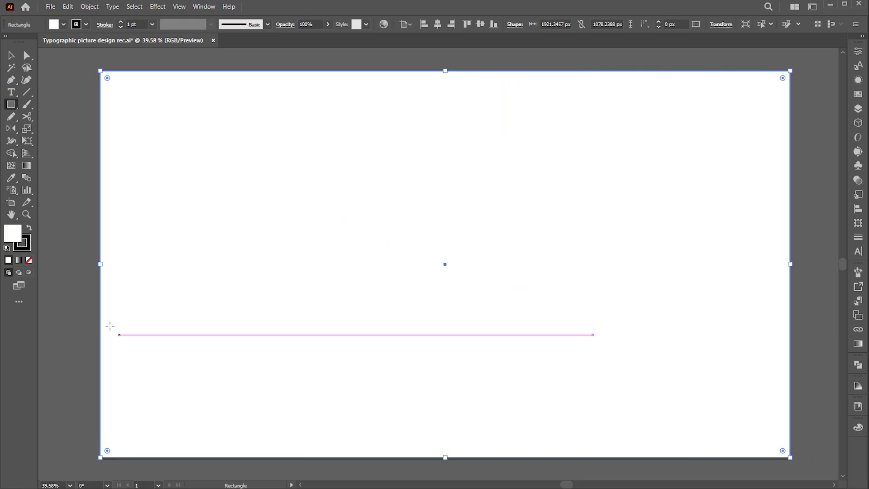
click(28, 260)
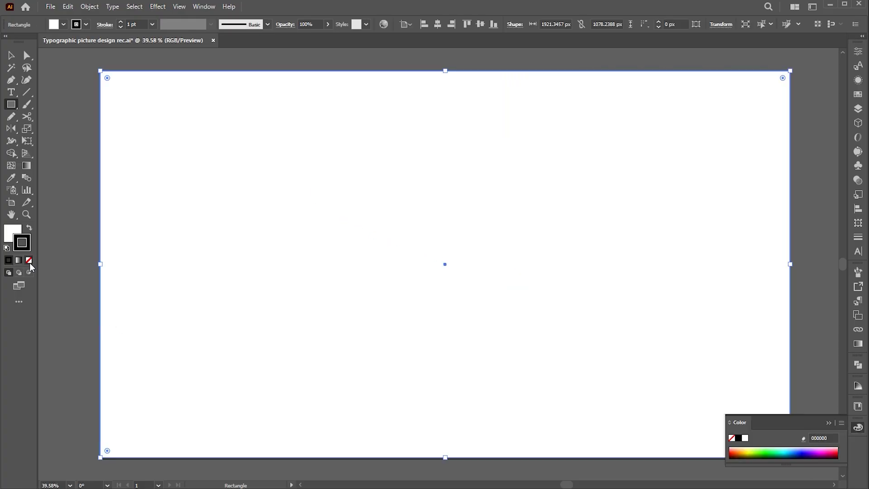
double_click(12, 233)
drag(719, 158, 719, 114)
click(702, 112)
click(797, 118)
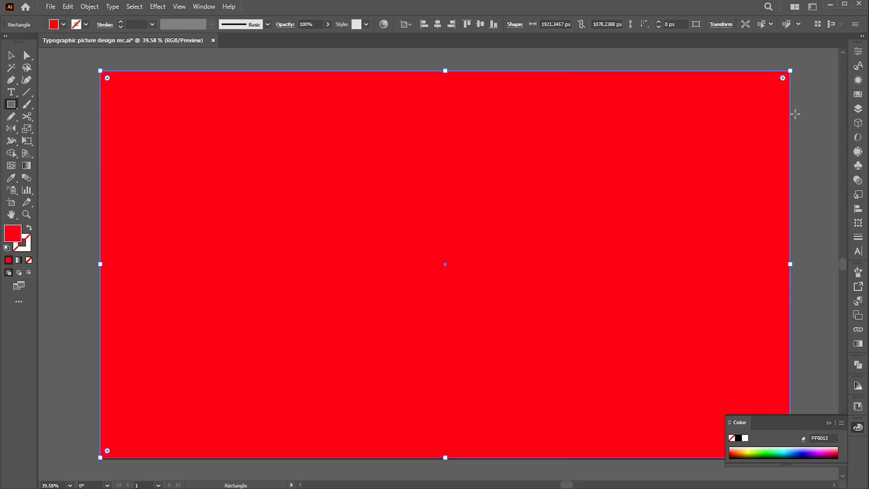
Send the red rectangle to the back, behind the whole design
key(v)
right_click(568, 107)
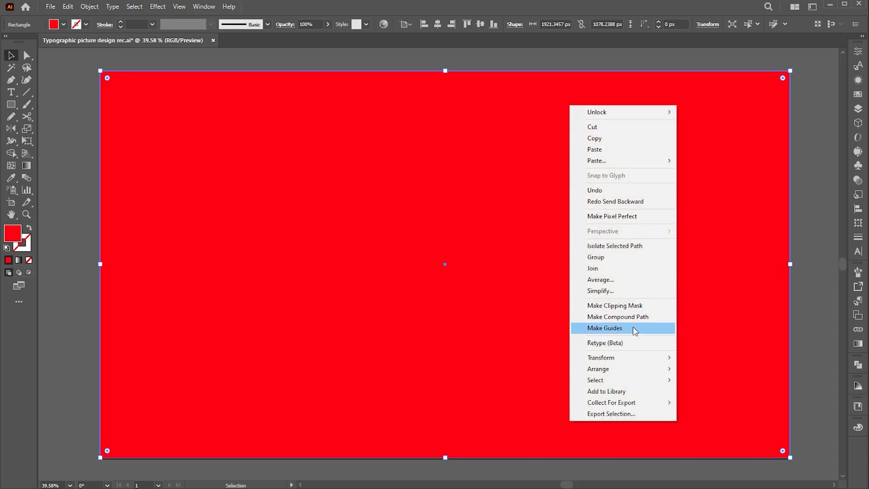
mouse_move(620, 370)
click(715, 402)
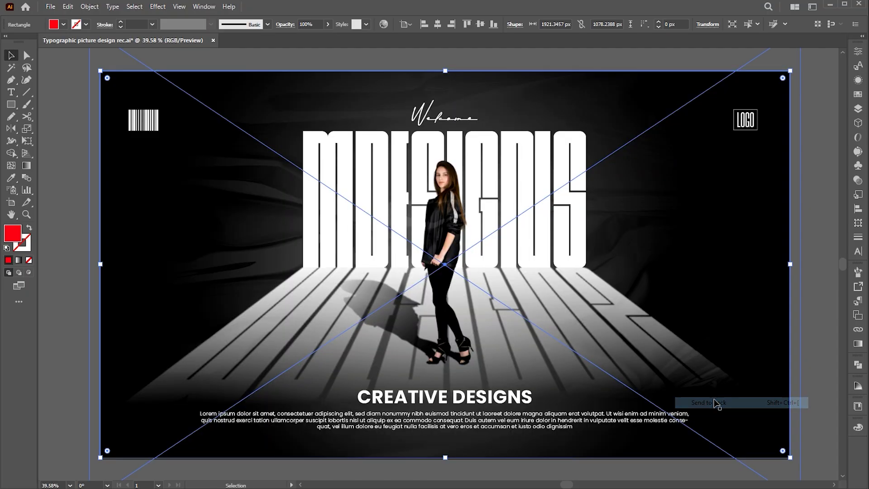
right_click(672, 93)
Bring the red rectangle forward and set its blend mode to Color
mouse_move(706, 356)
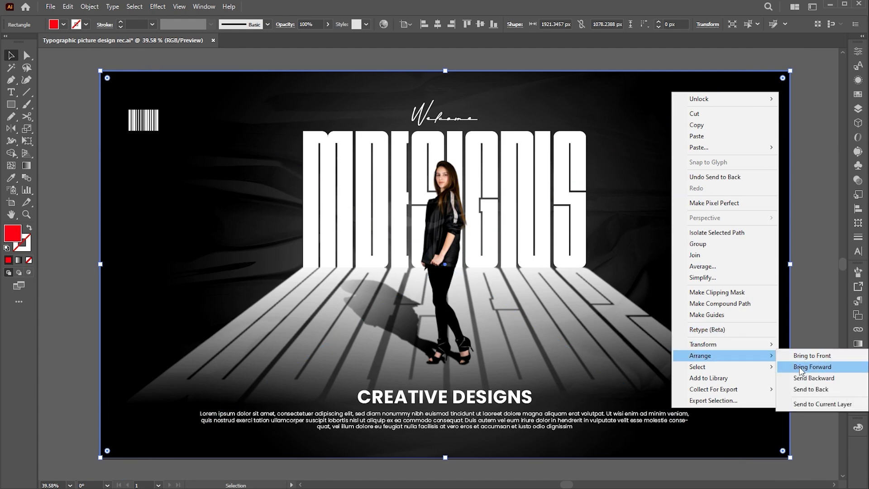
click(801, 370)
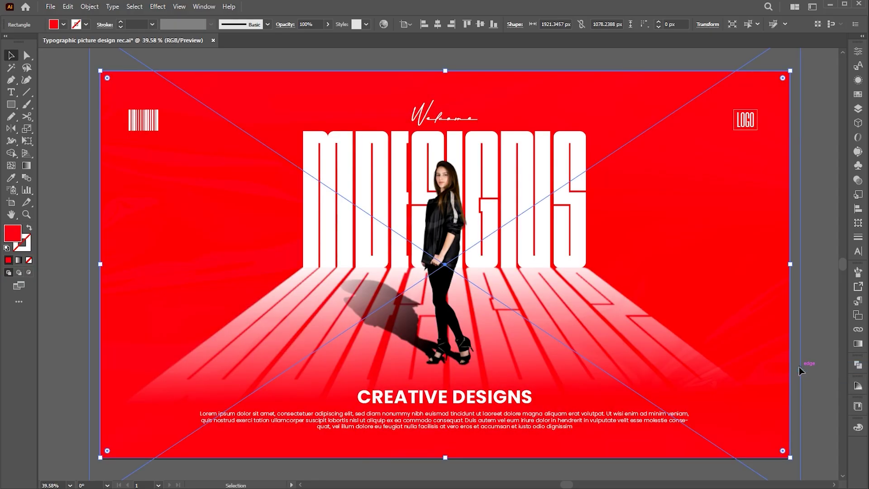
click(857, 180)
click(746, 62)
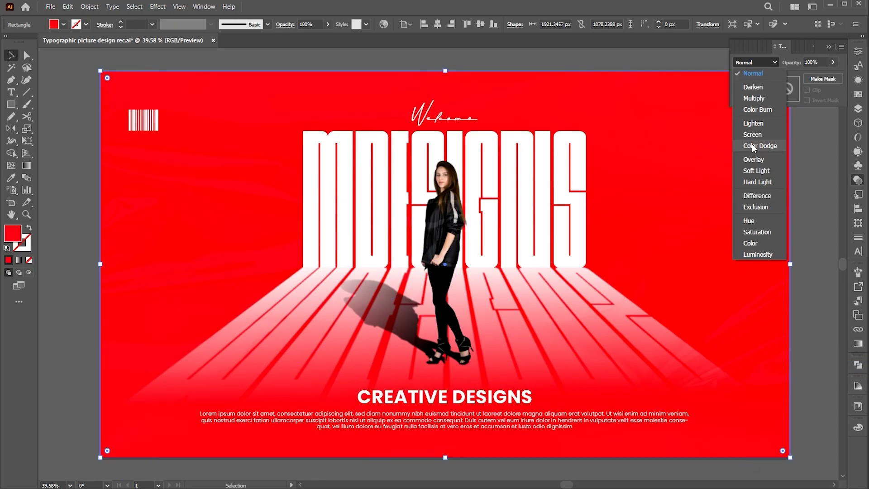
click(756, 244)
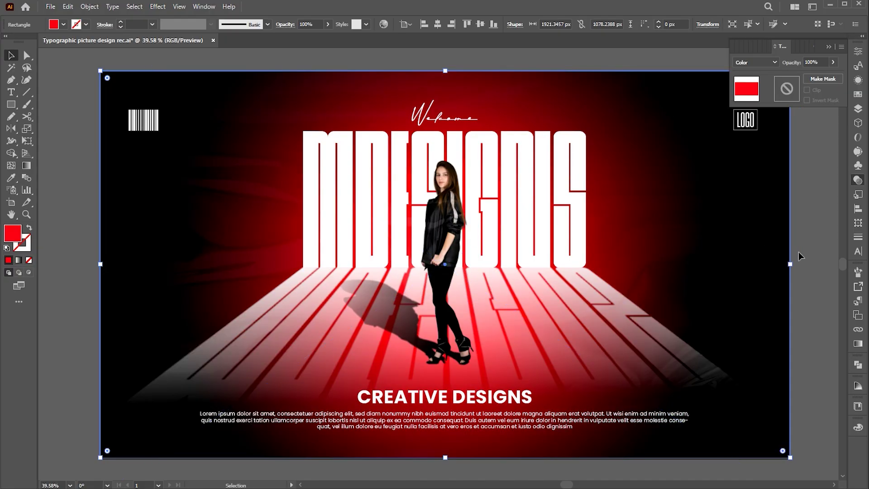
click(829, 47)
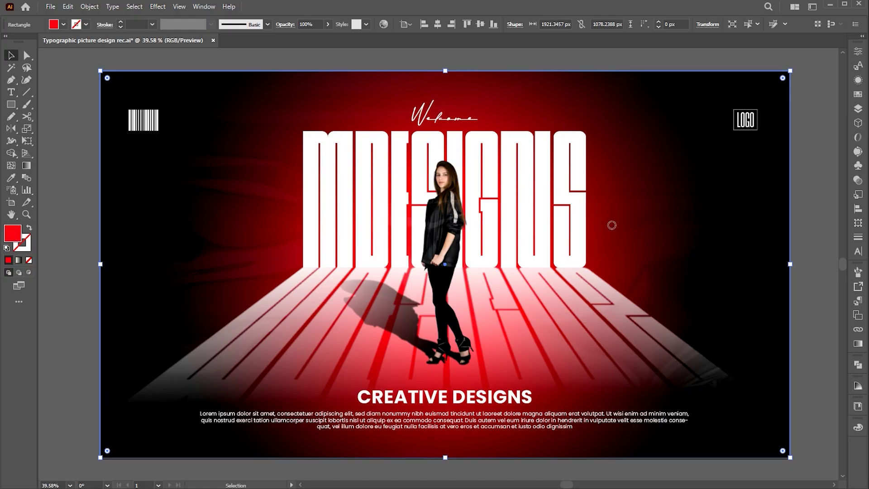
Preview other overlay hues, then keep the red colour and deselect
drag(728, 124, 727, 241)
click(814, 119)
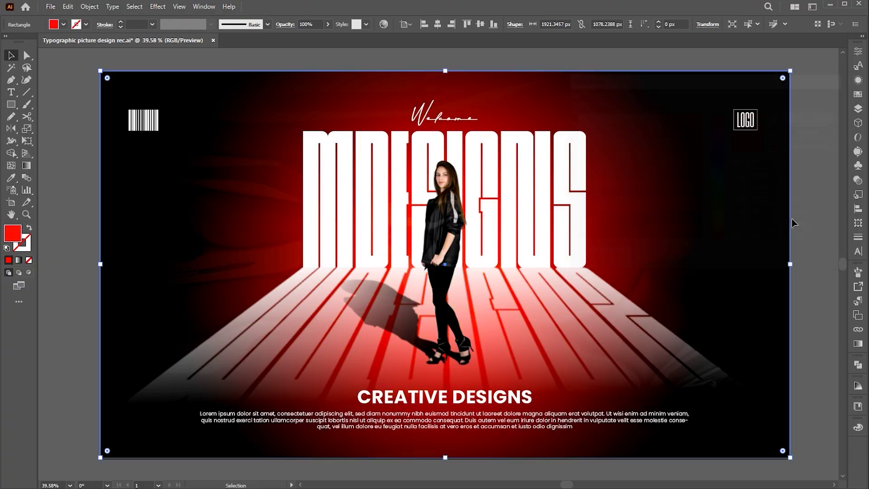
click(808, 213)
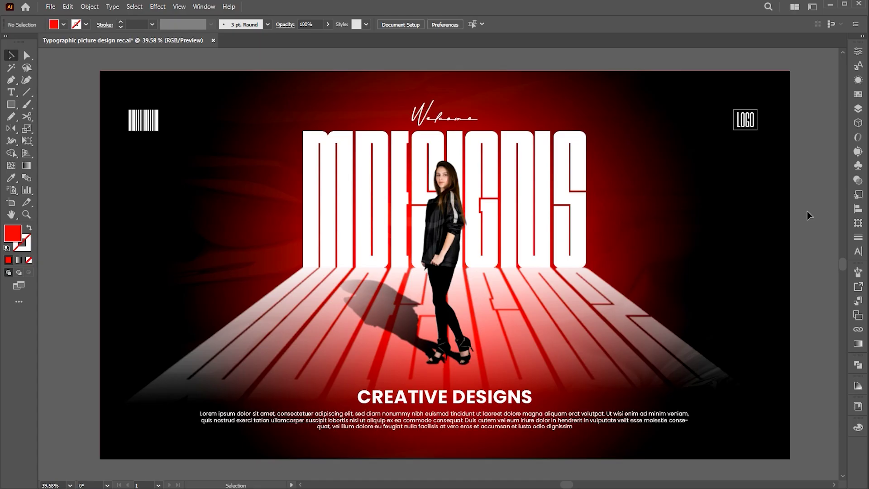